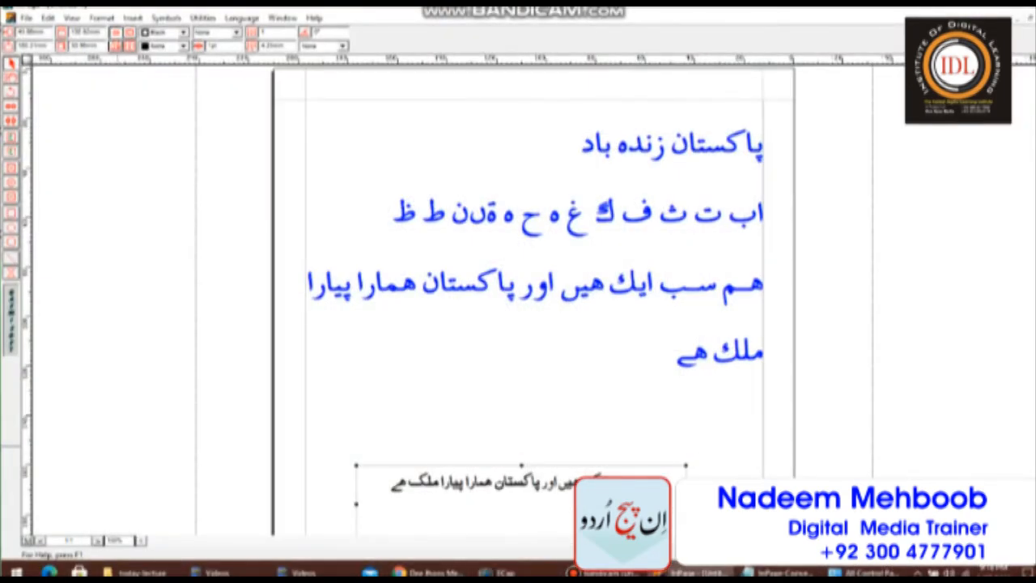
Delete the large blue Urdu text from the page and the sentence from the small text box below it.
left_click(12, 78)
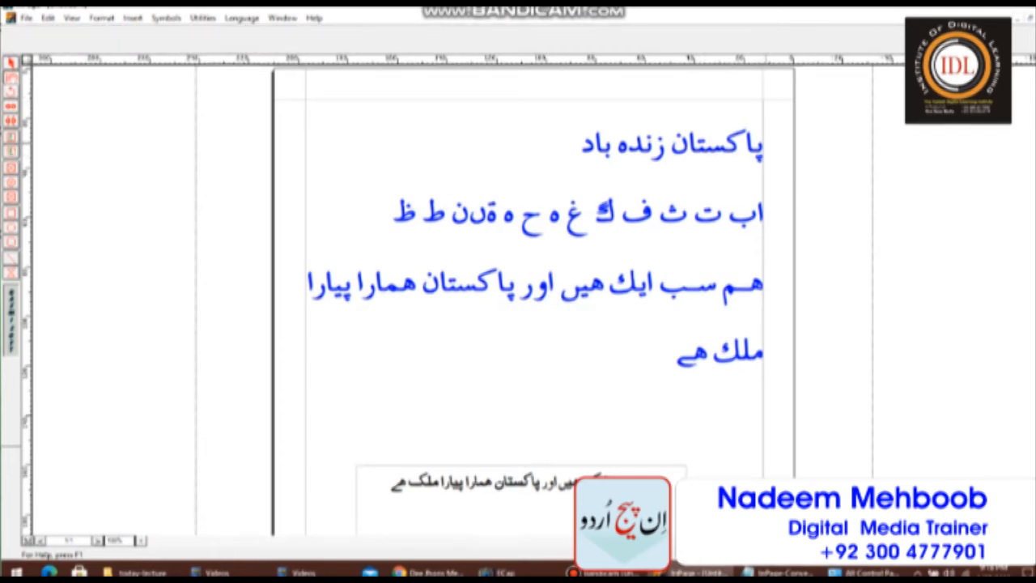
left_click(761, 142)
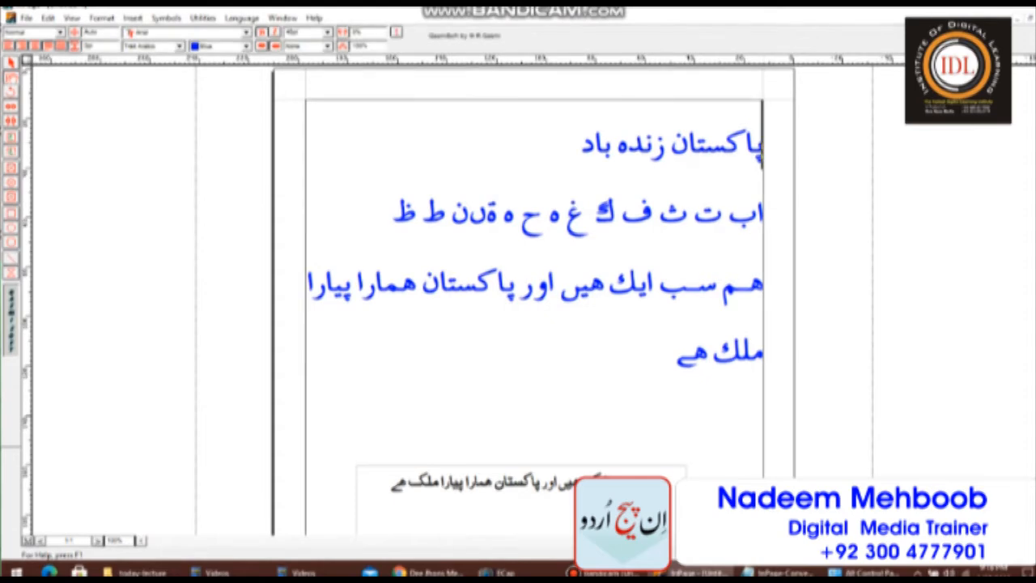
left_click_drag(761, 143, 657, 353)
key("Delete")
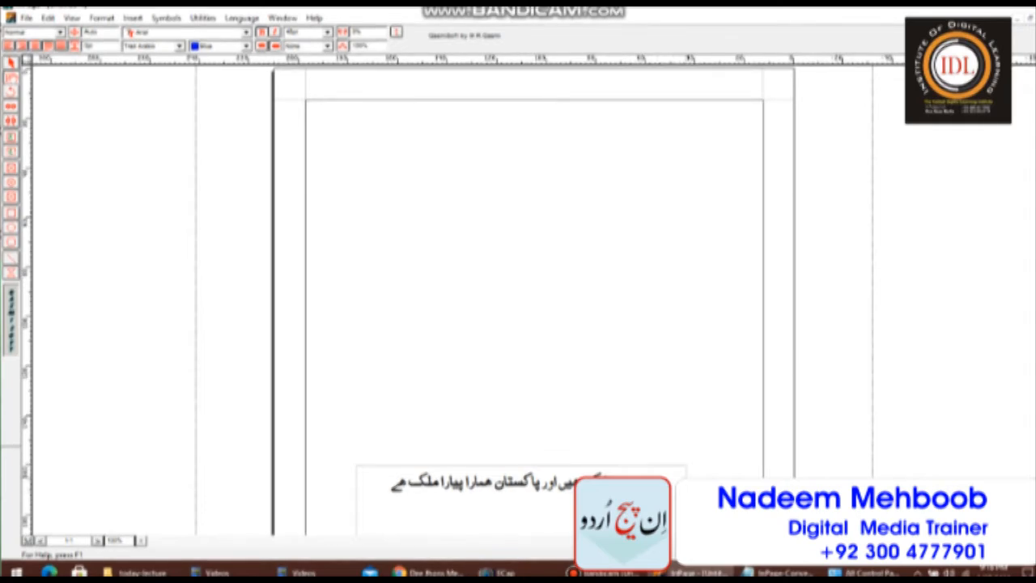
left_click(650, 484)
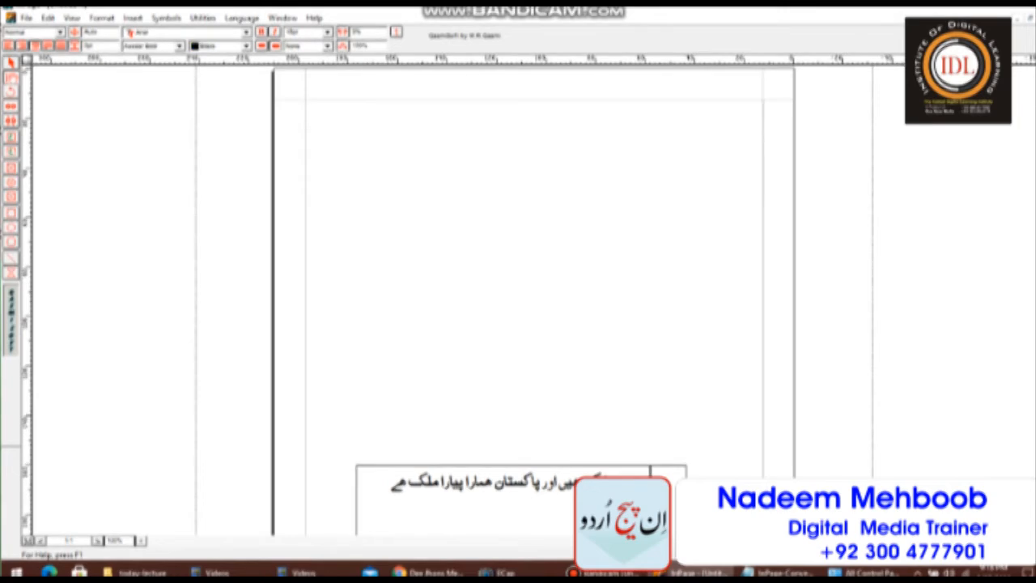
left_click_drag(650, 484, 382, 484)
key("Delete")
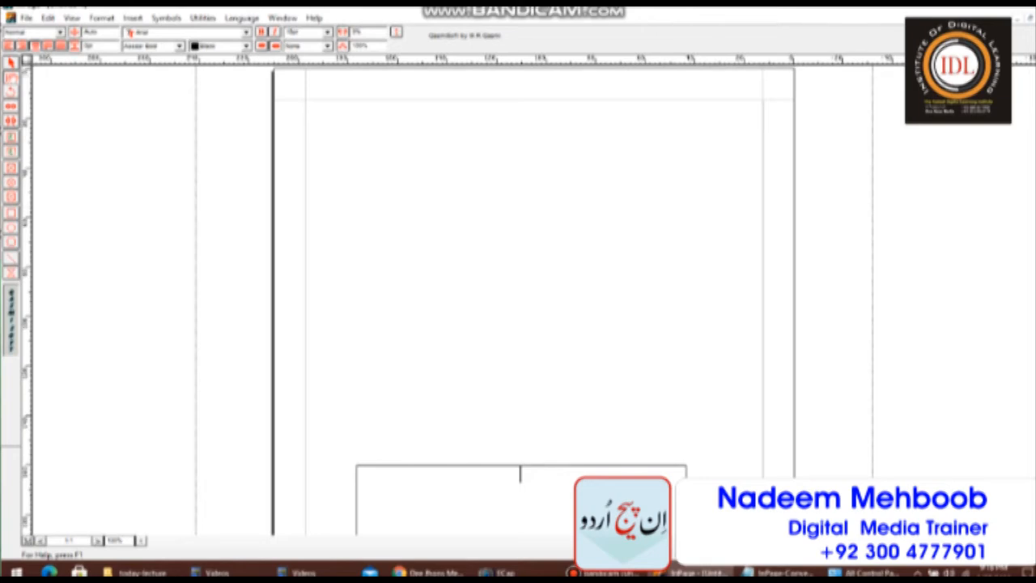
Close the current untitled document without saving its changes.
key("ctrl+w")
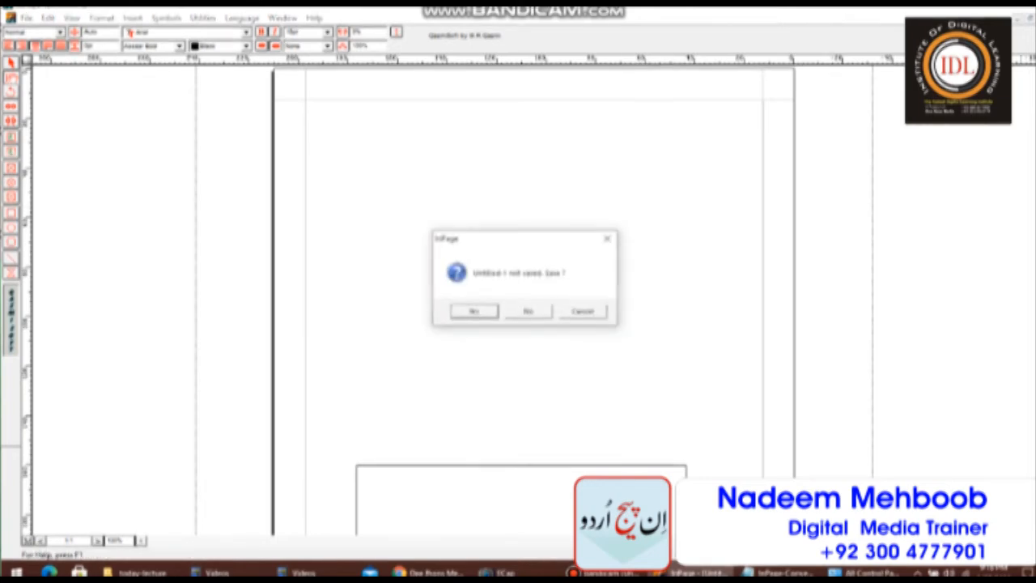
key("Right")
key("Return")
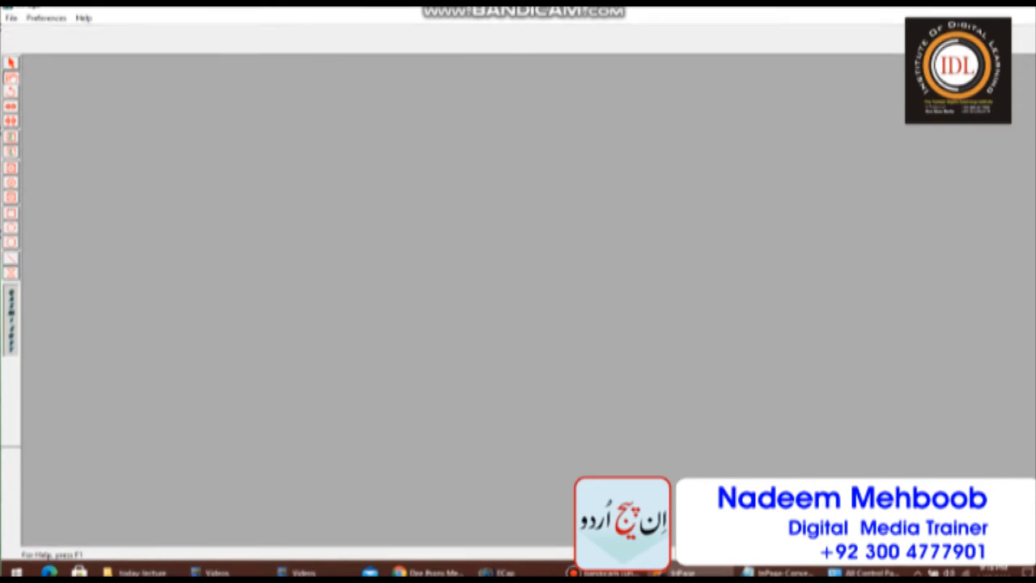
Create a new document with the A4 210x297mm page size, keeping the other page settings.
left_click(12, 17)
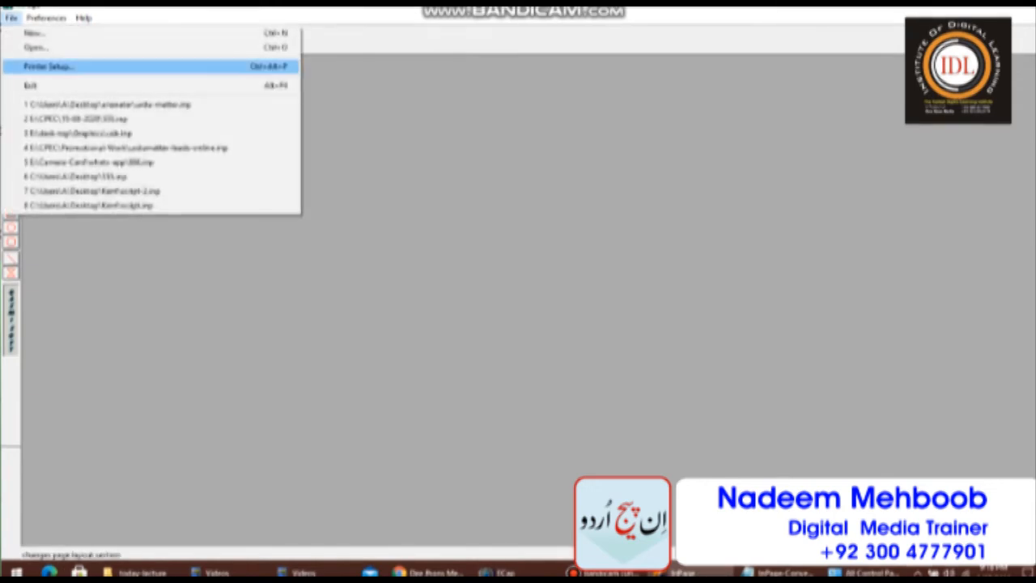
key("Escape")
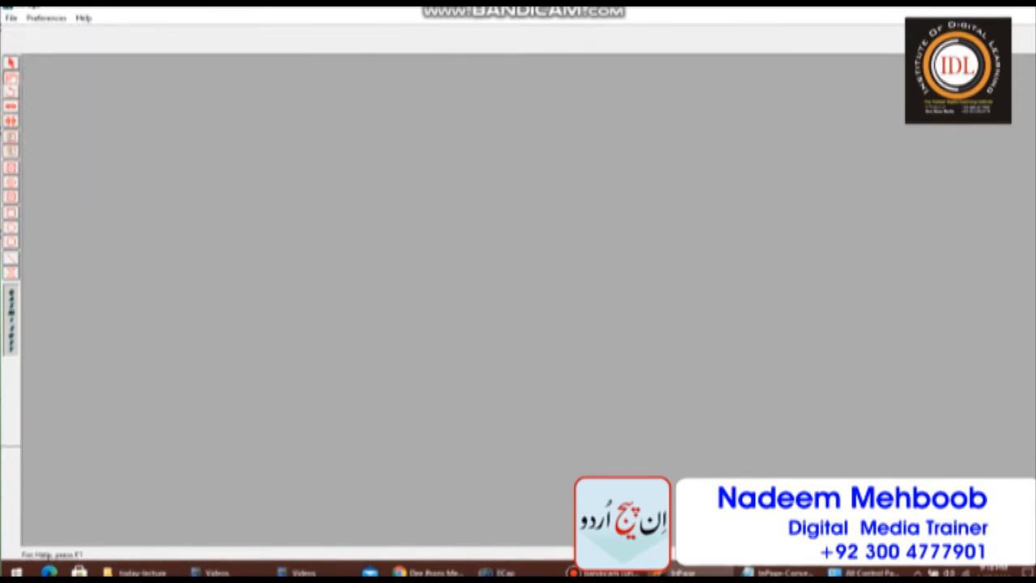
left_click(11, 17)
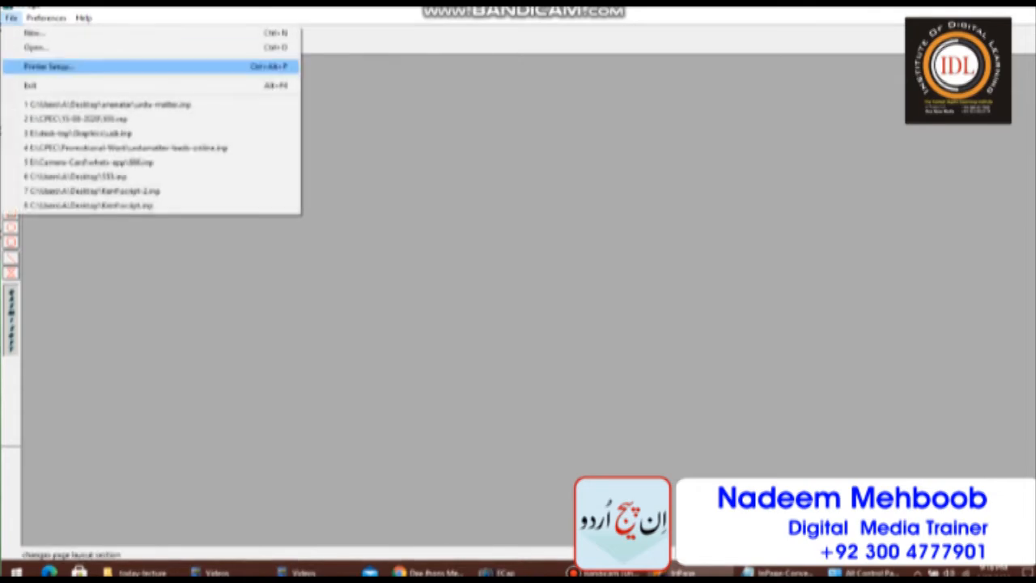
left_click(34, 33)
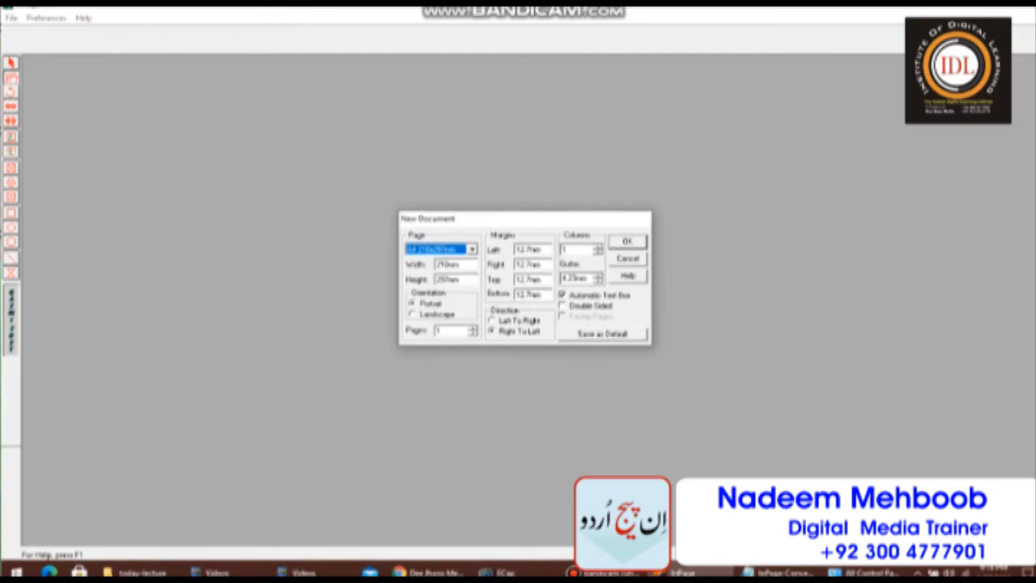
key("alt+Down")
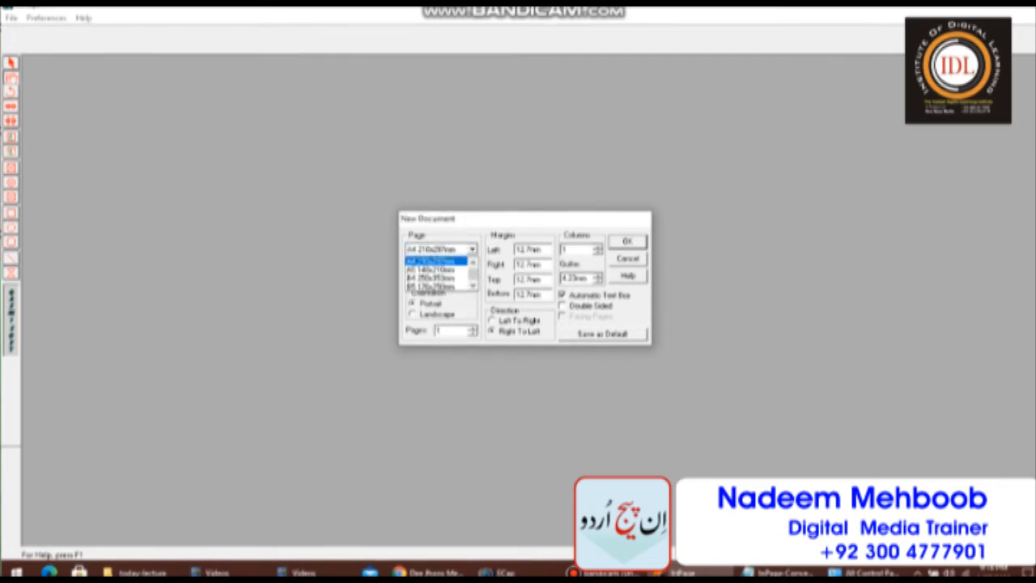
key("Return")
key("Return")
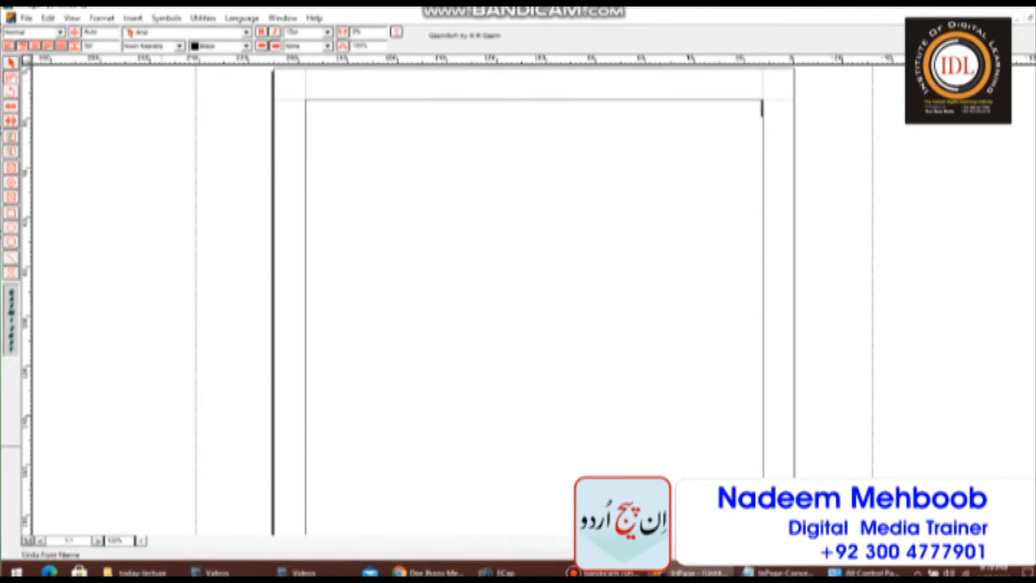
left_click(179, 46)
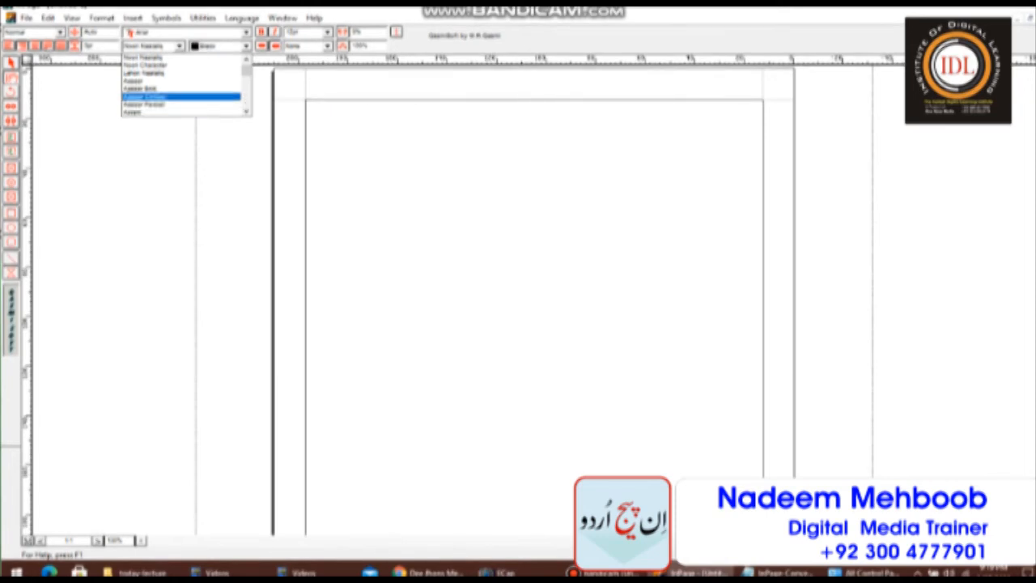
left_click(179, 46)
left_click(246, 46)
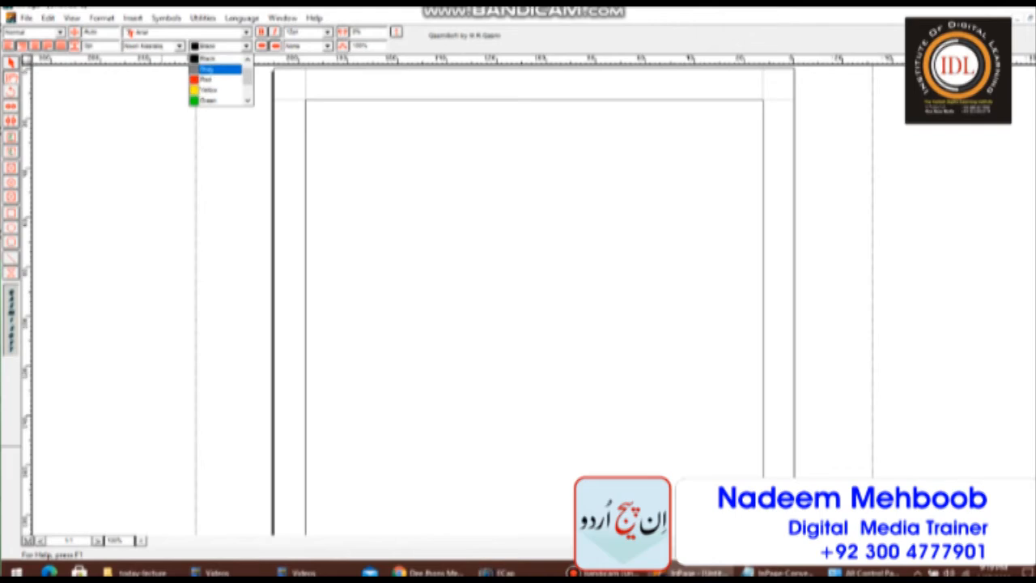
left_click(246, 46)
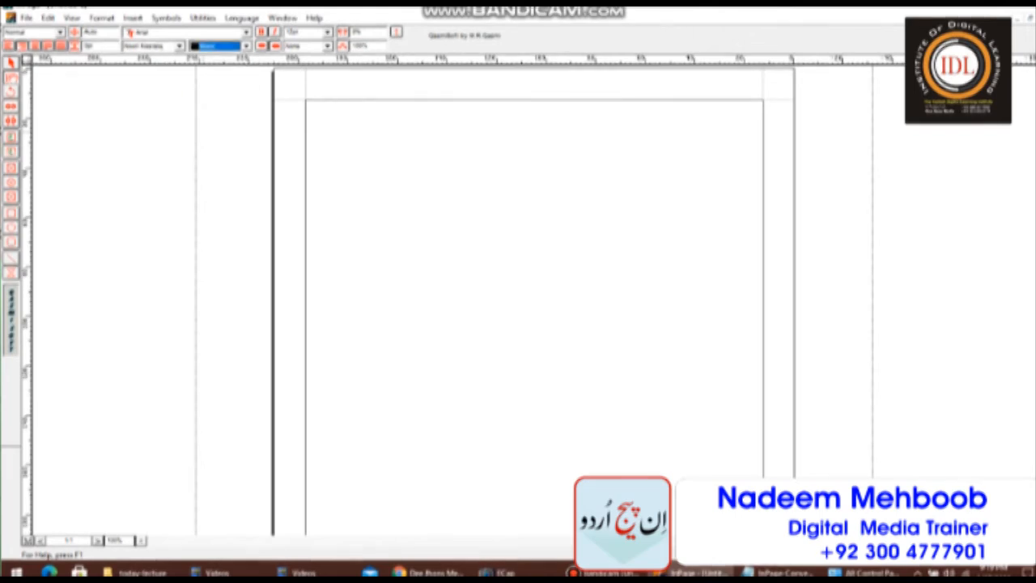
Choose the Phonetic keyboard in the Keyboard Preferences and apply it.
left_click(47, 17)
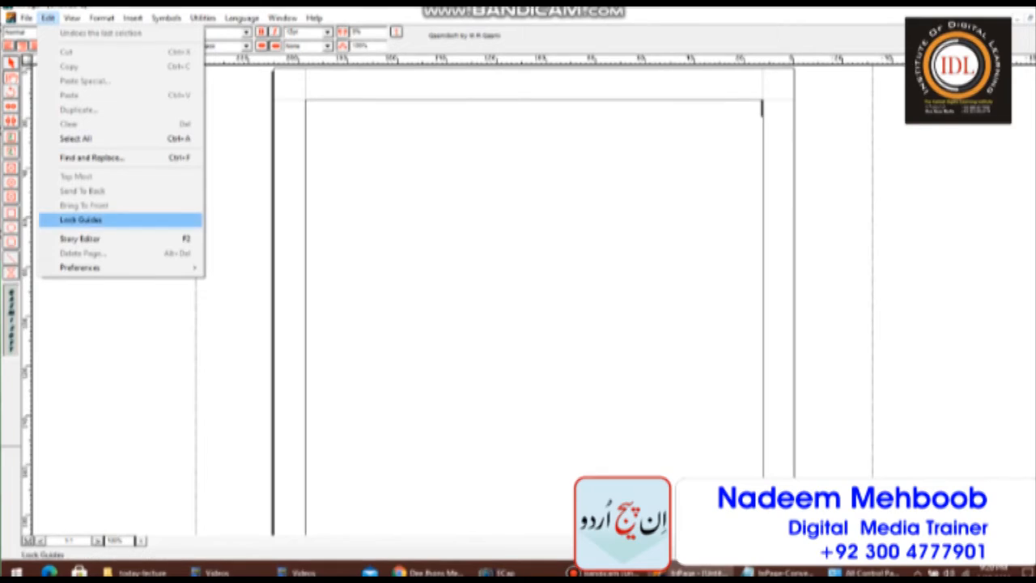
mouse_move(121, 267)
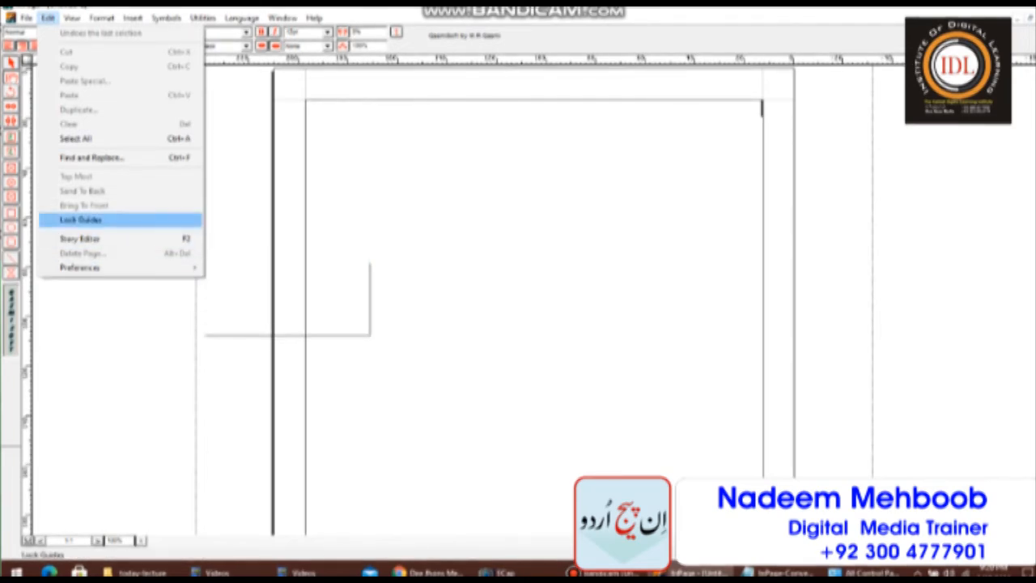
key("Escape")
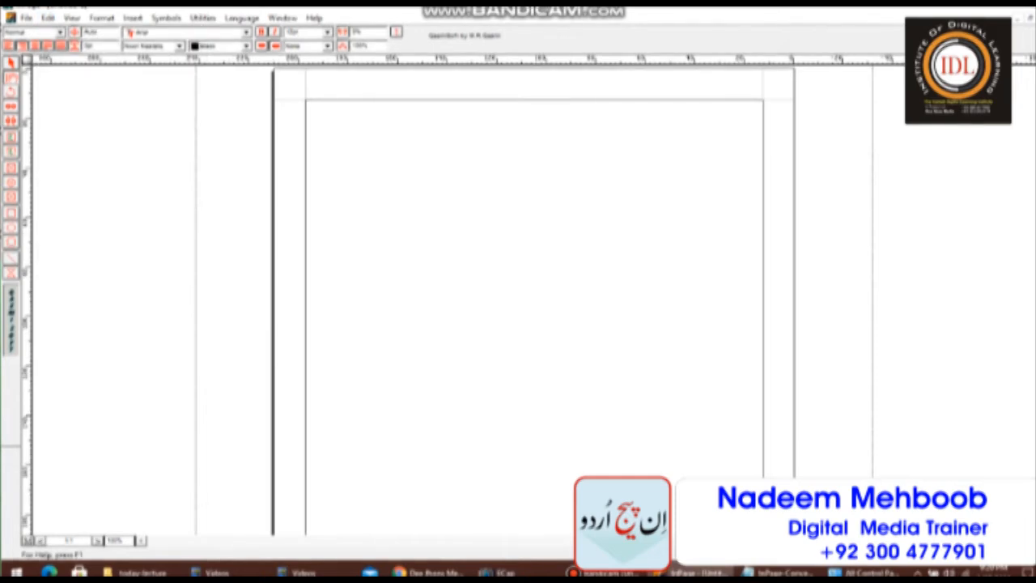
left_click(49, 18)
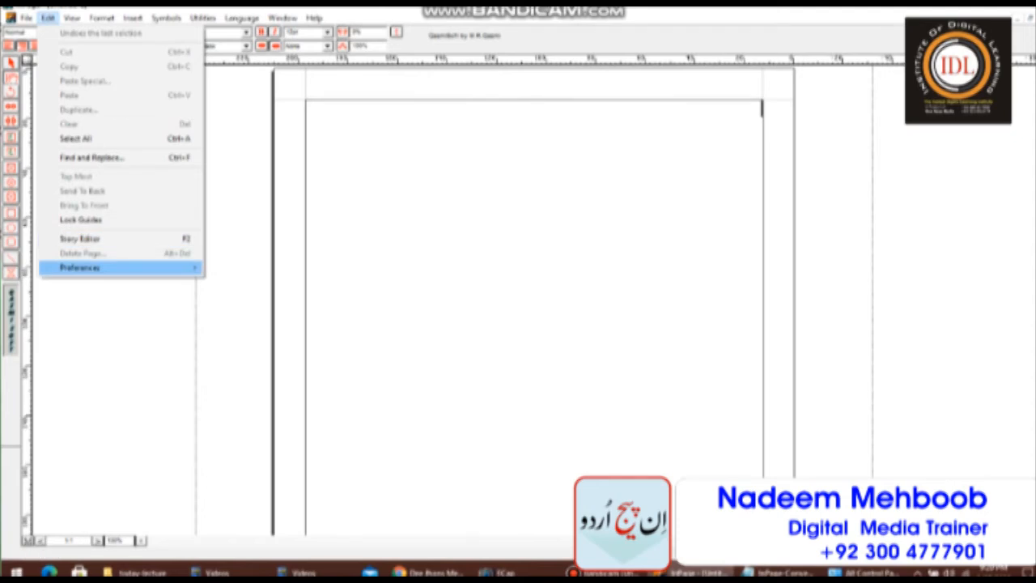
mouse_move(90, 268)
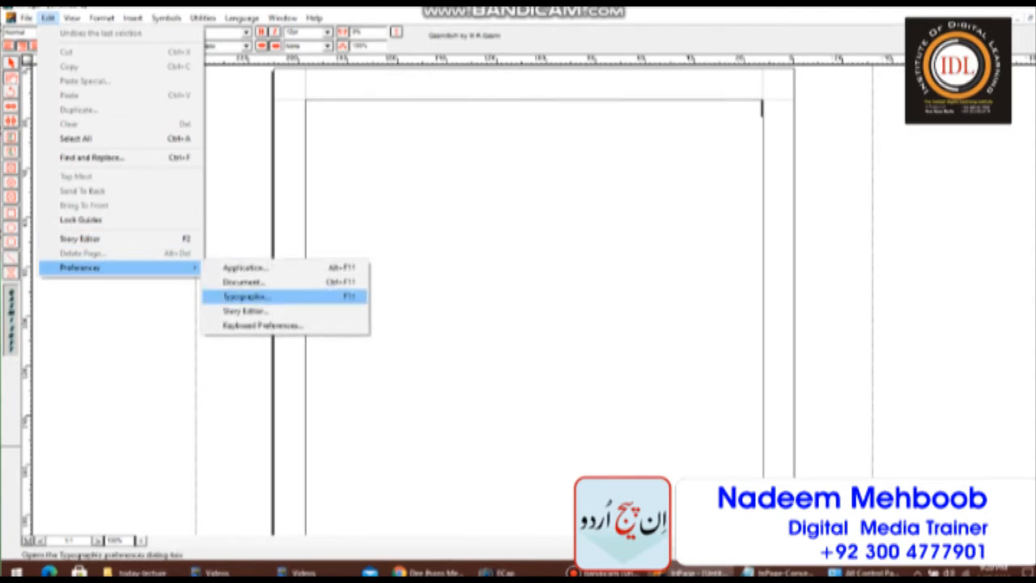
left_click(263, 326)
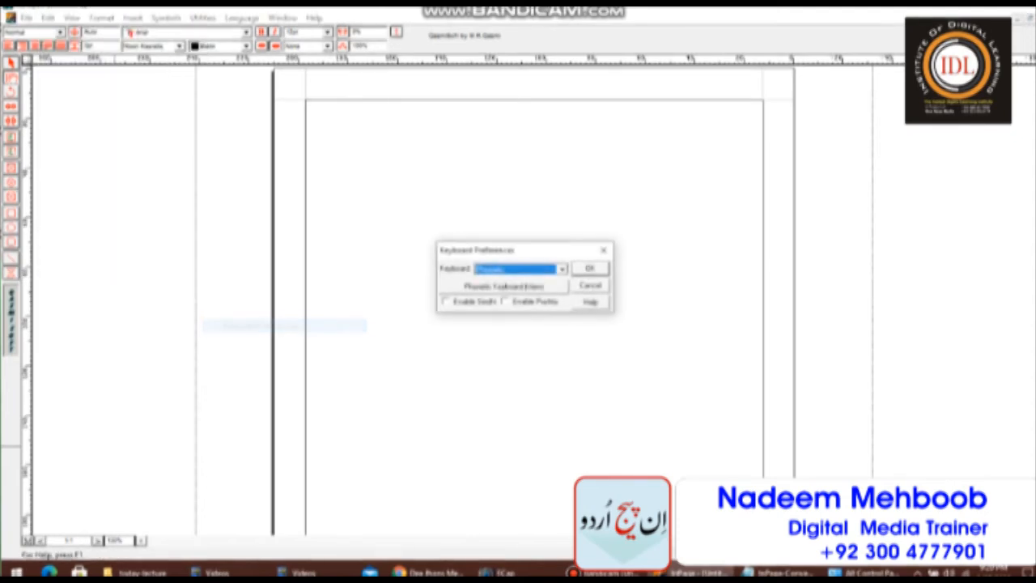
left_click(562, 269)
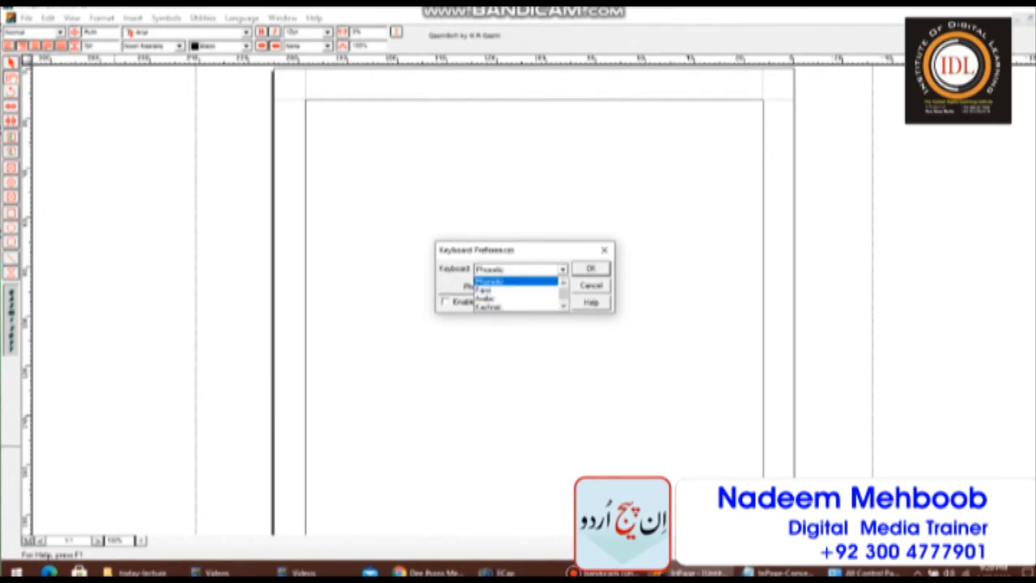
key("Return")
key("Return")
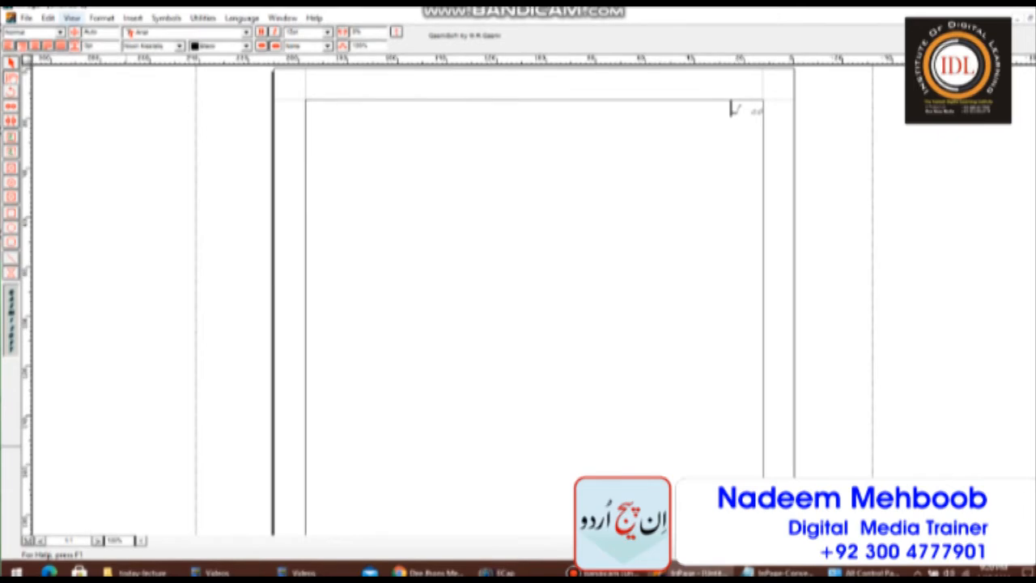
View the key layout of the Phonetic keyboard from the Keyboard Preferences, then close both dialogs.
left_click(48, 17)
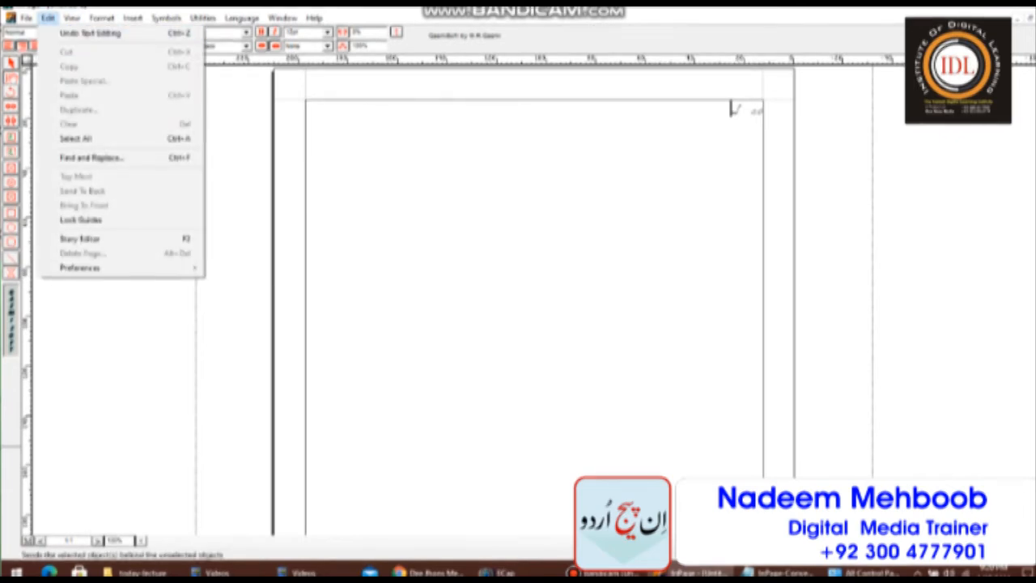
mouse_move(81, 267)
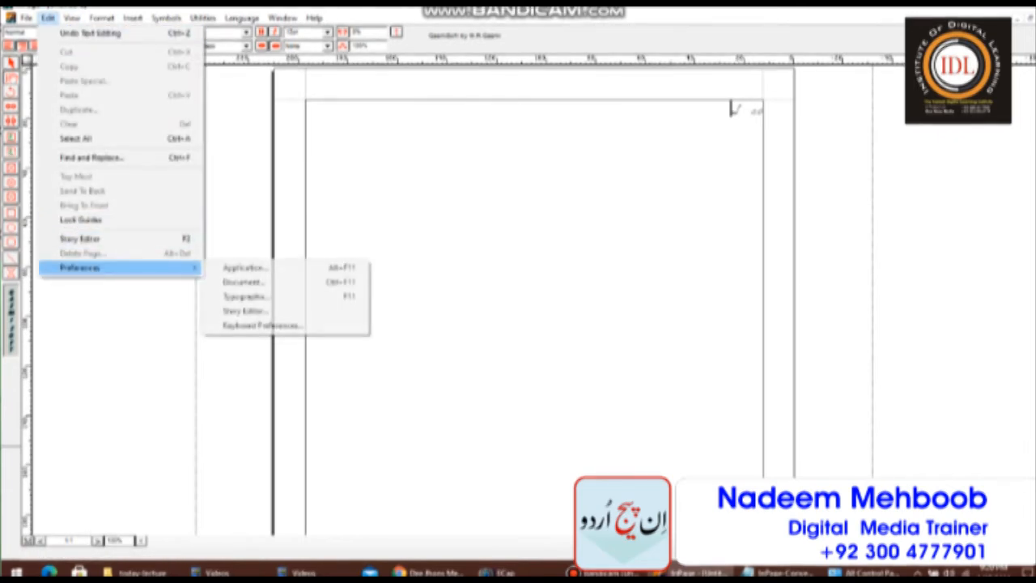
left_click(260, 325)
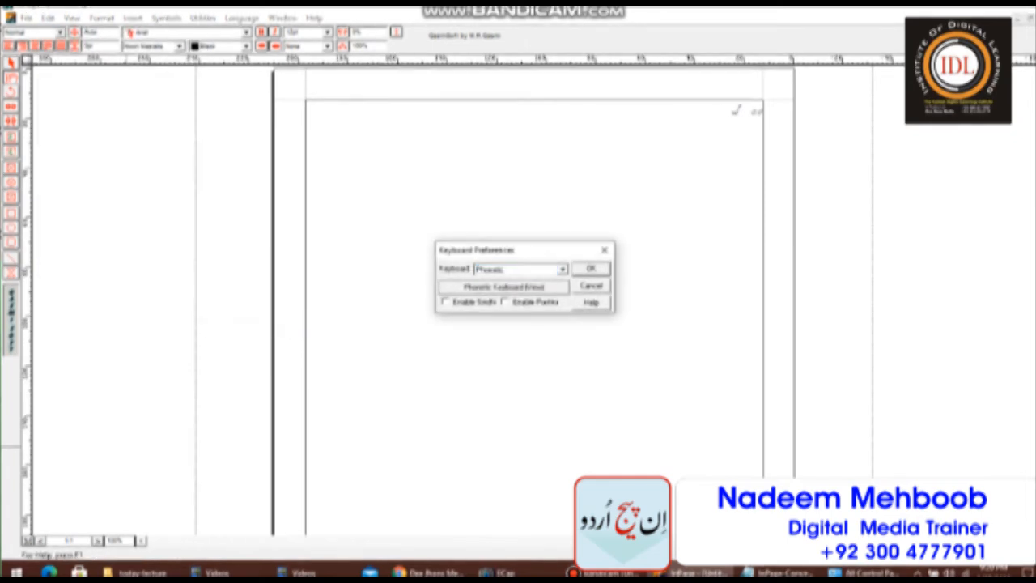
left_click(503, 286)
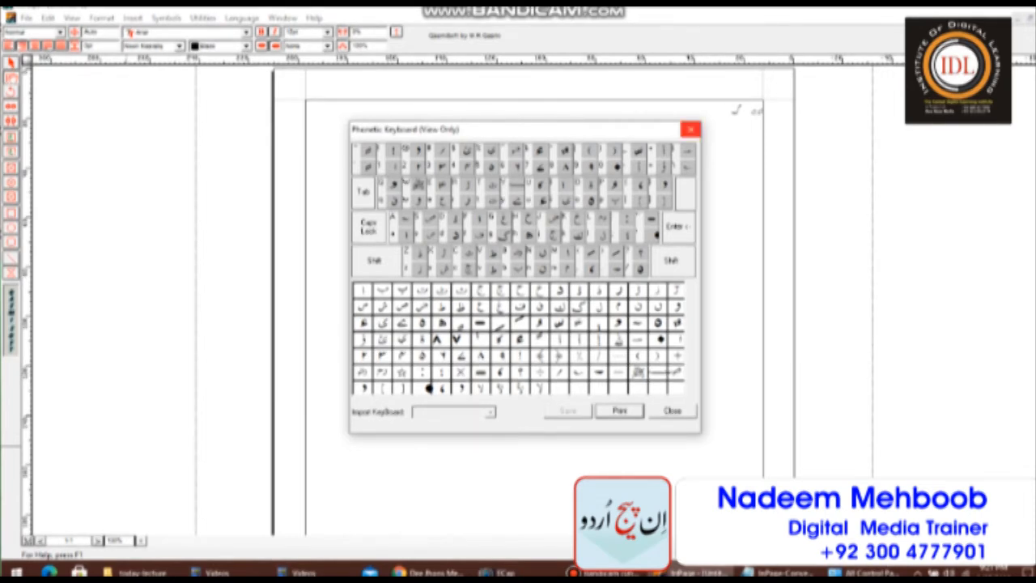
left_click(689, 129)
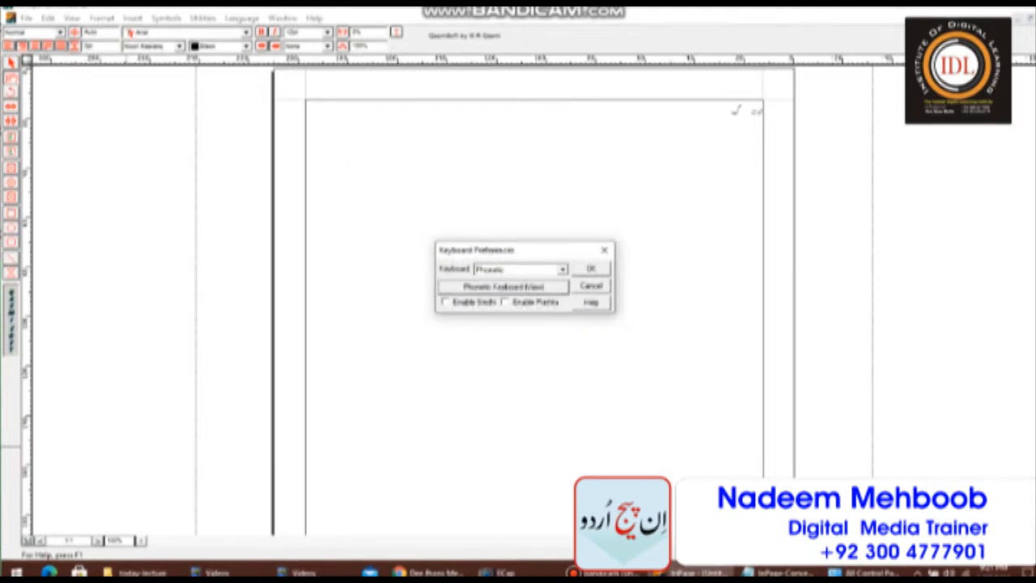
left_click(591, 269)
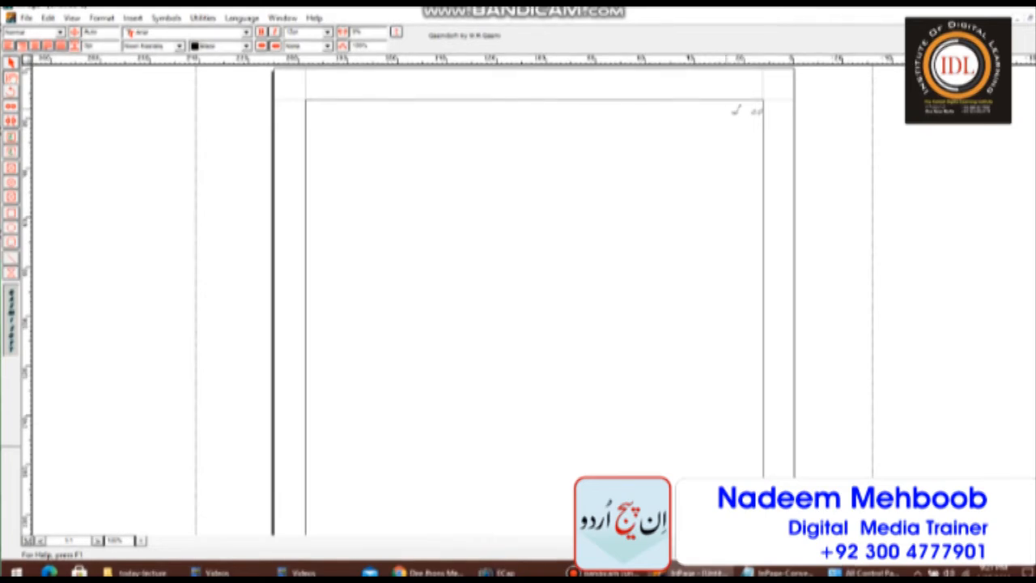
Replace the test letters on the page with an Urdu line about پاکستان that ends in "ہمارا سب سے پیارا ملک ہے".
key("ctrl+a")
type("(ان پیج) زندہ")
key("Return")
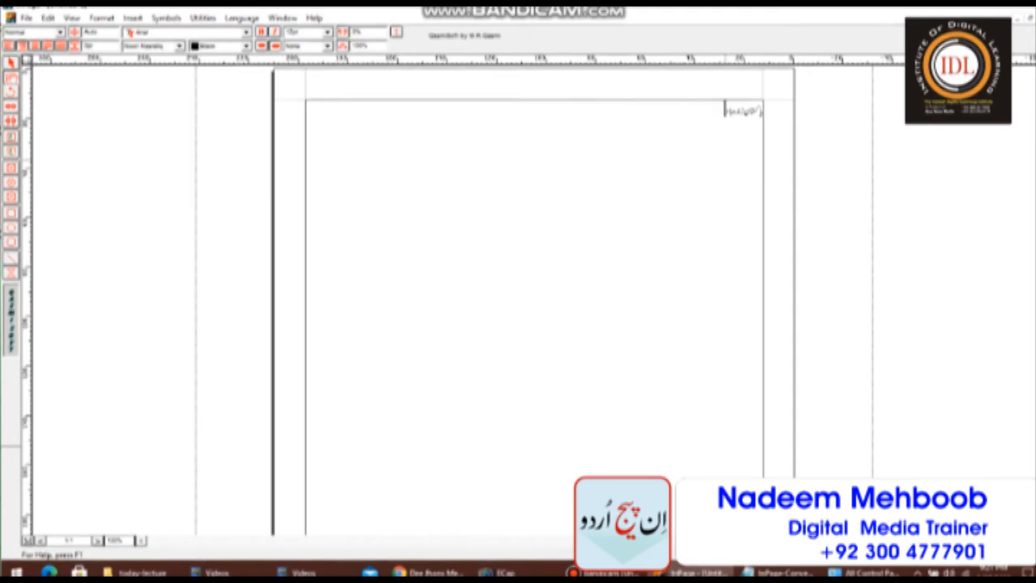
type("ہمارا سب سے")
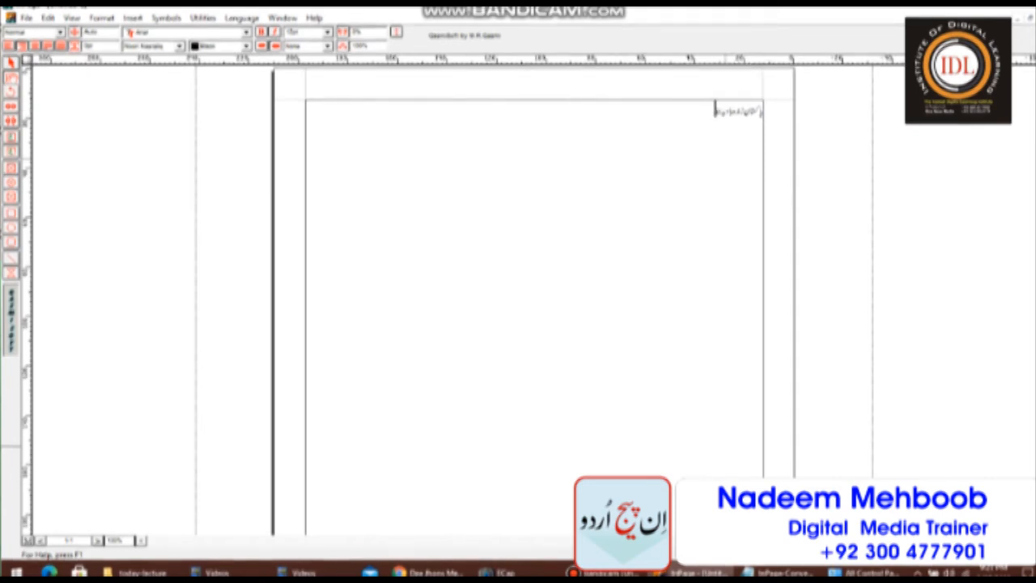
type(" پیار")
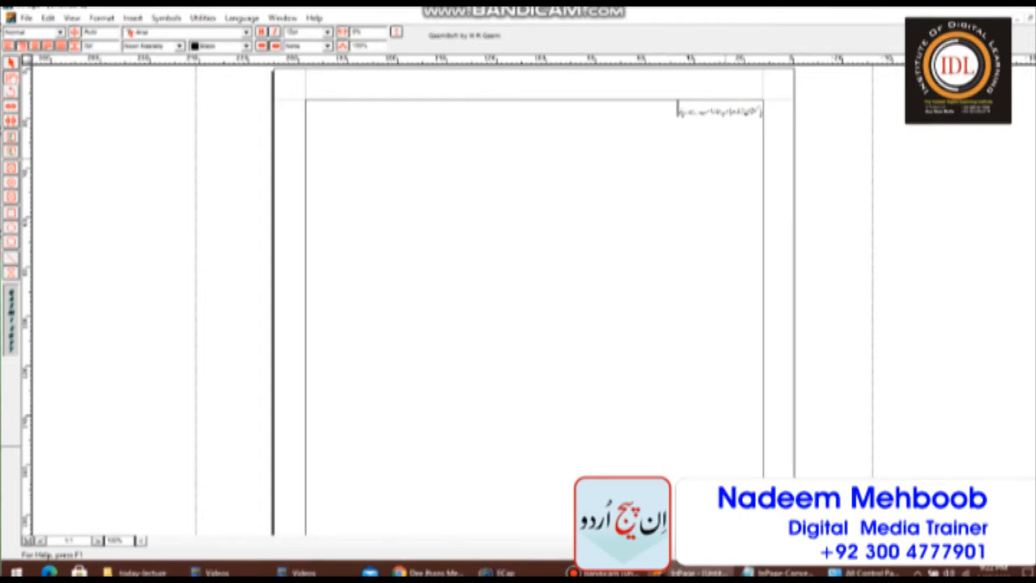
type("ا ملک ہے")
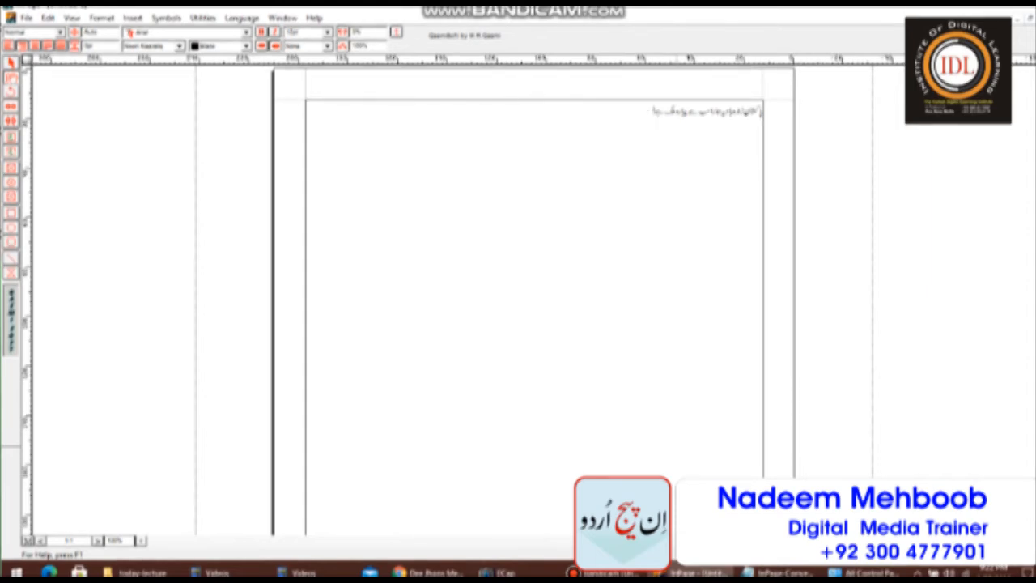
Select the whole Urdu line and enlarge its font size to 18 pt and finally to 24 pt.
key("shift+Right")
key("shift+Right")
key("shift+Right")
key("shift+Right")
key("shift+Right")
key("shift+Right")
key("shift+Right")
key("shift+Right")
key("shift+Right")
key("shift+Right")
key("shift+Right")
key("shift+Right")
key("shift+Right")
key("shift+Right")
key("shift+Right")
key("shift+Right")
key("shift+Right")
key("shift+Right")
key("shift+Right")
key("shift+Right")
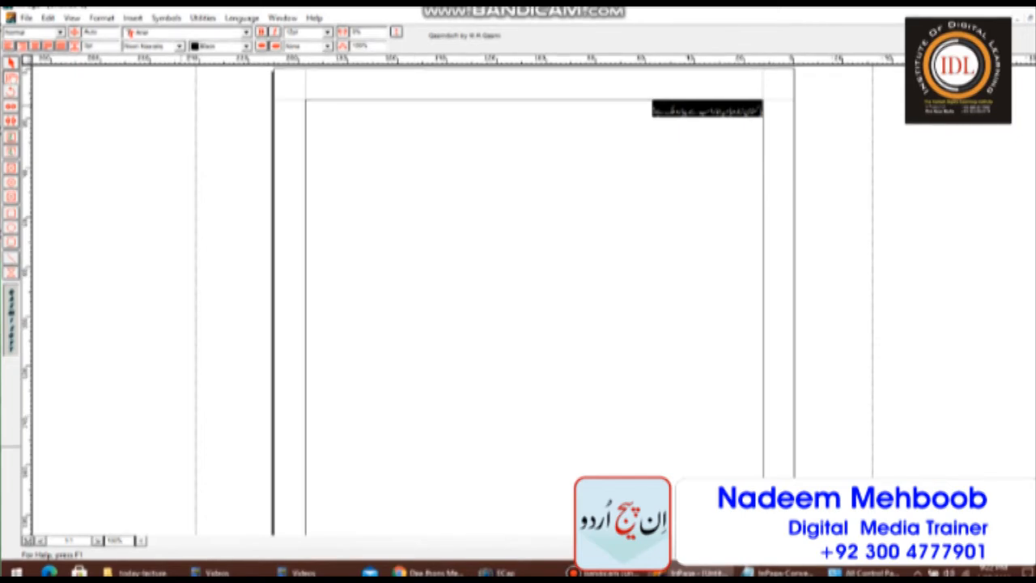
left_click(292, 31)
left_click(327, 32)
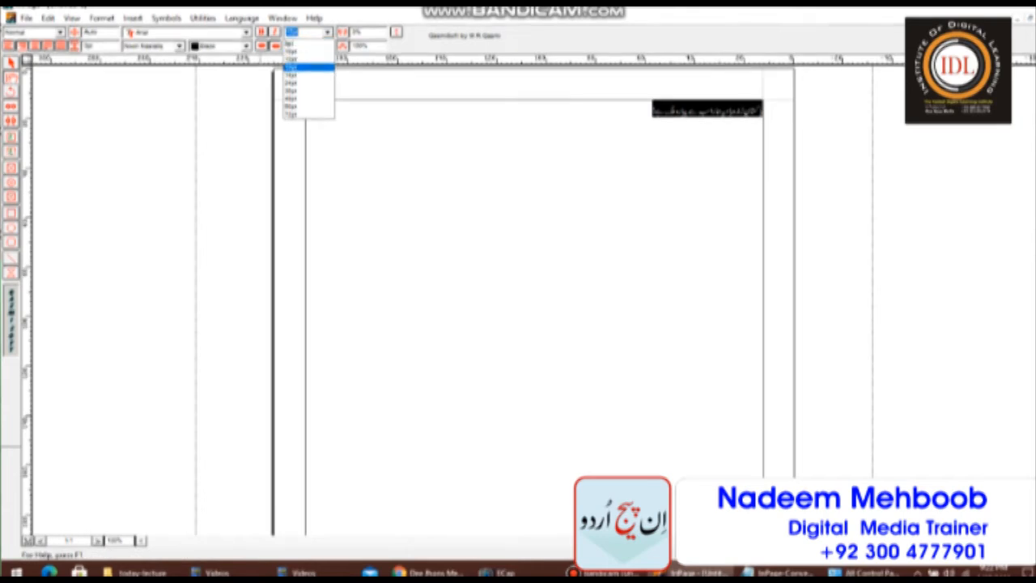
left_click(292, 74)
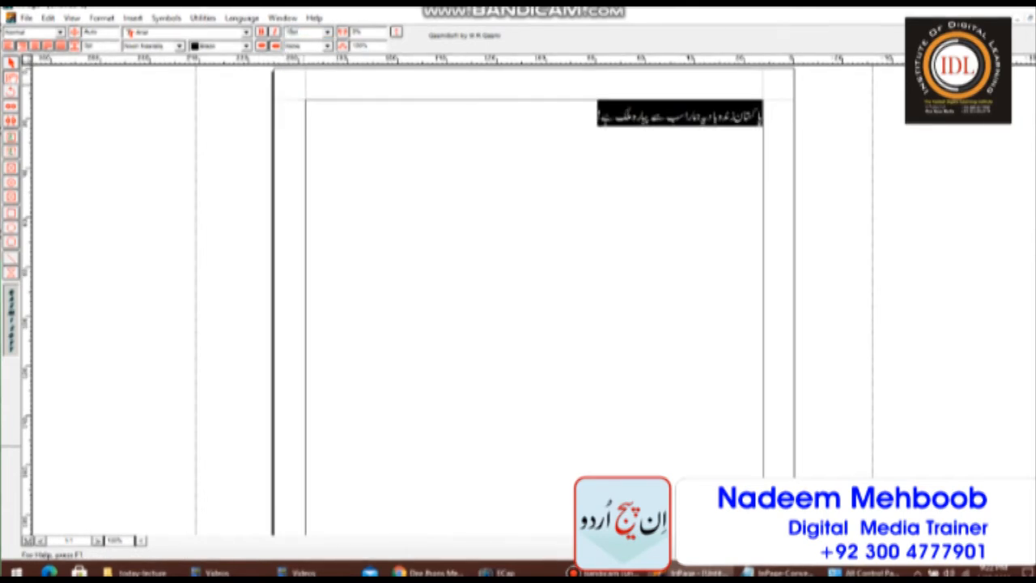
left_click(291, 31)
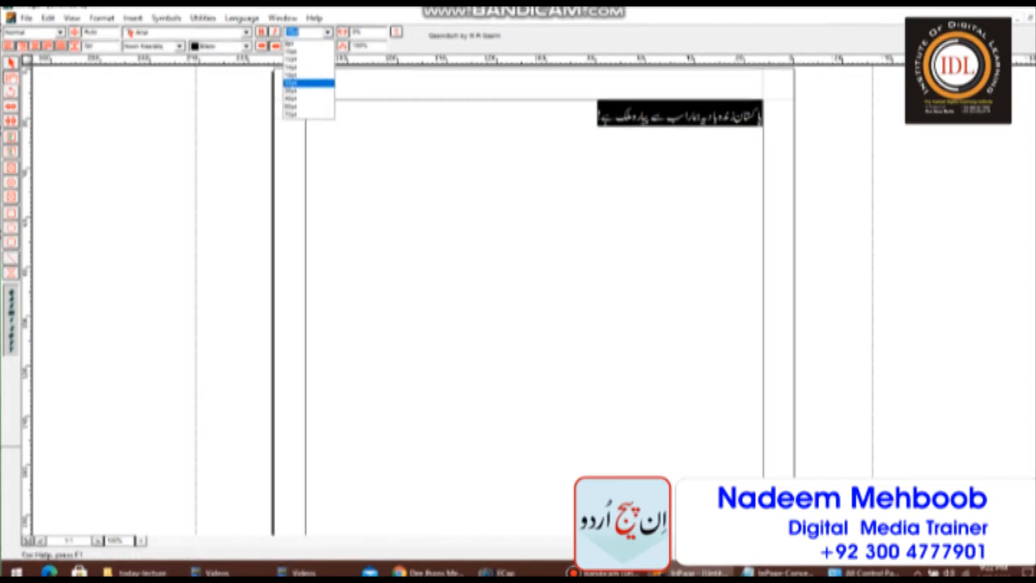
key("Return")
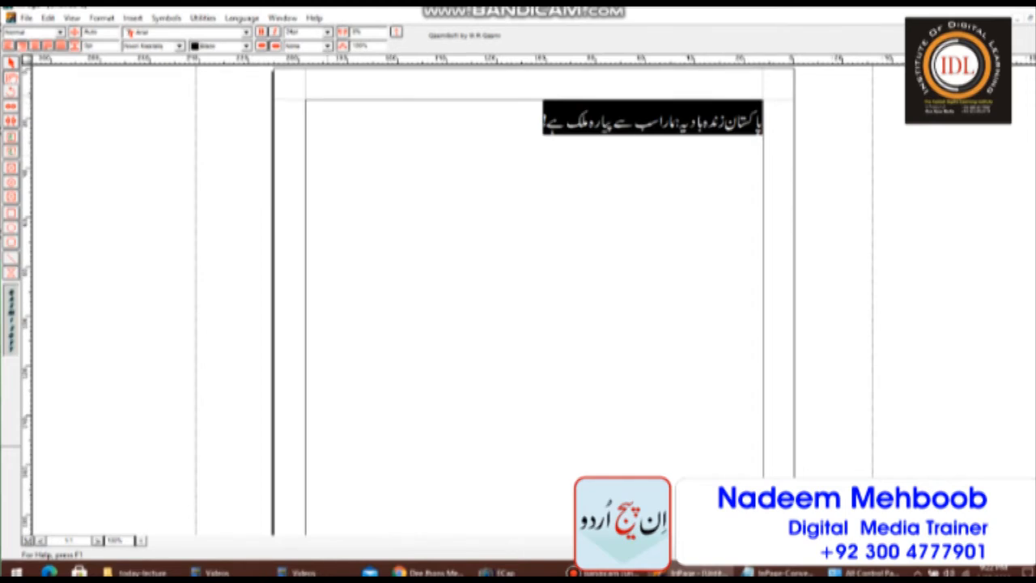
Try green and cyan as the selected line's text colour, and settle on blue.
left_click(246, 46)
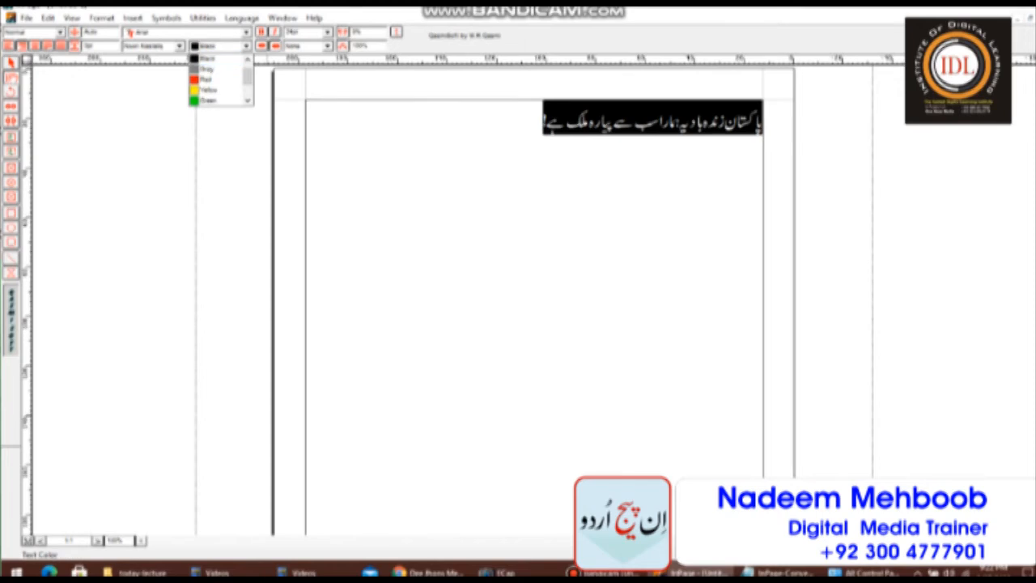
key("Return")
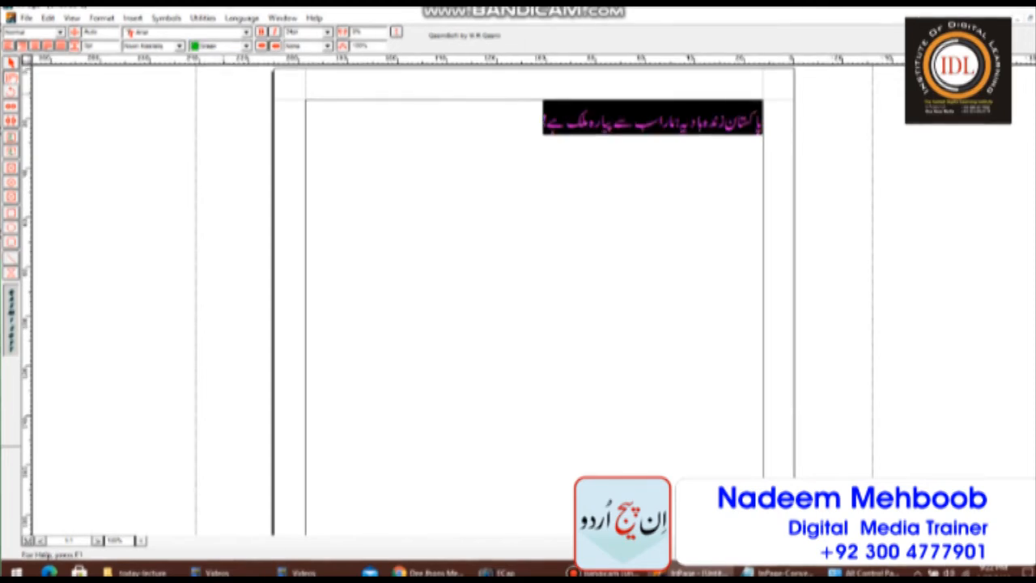
left_click(246, 46)
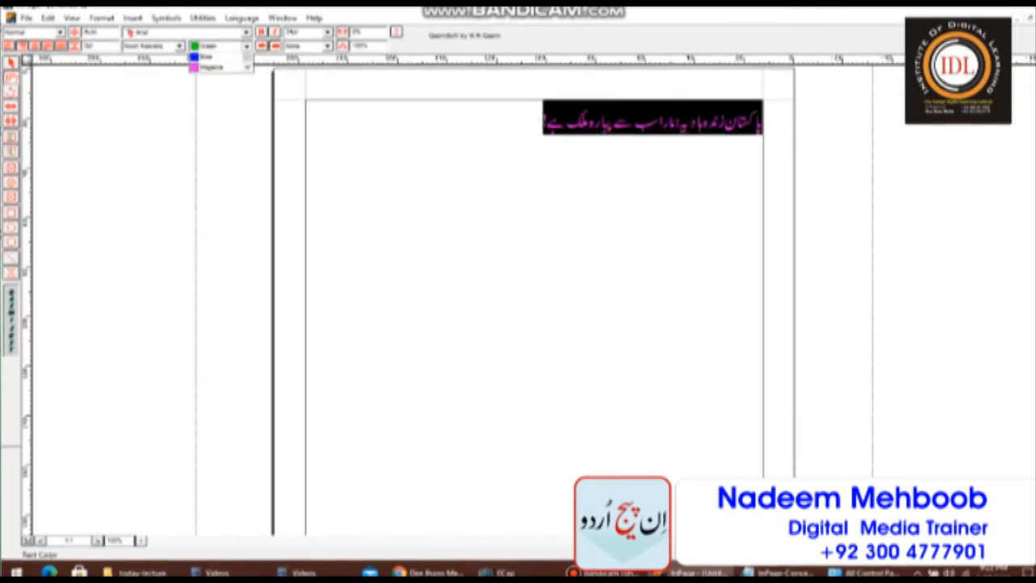
left_click(209, 80)
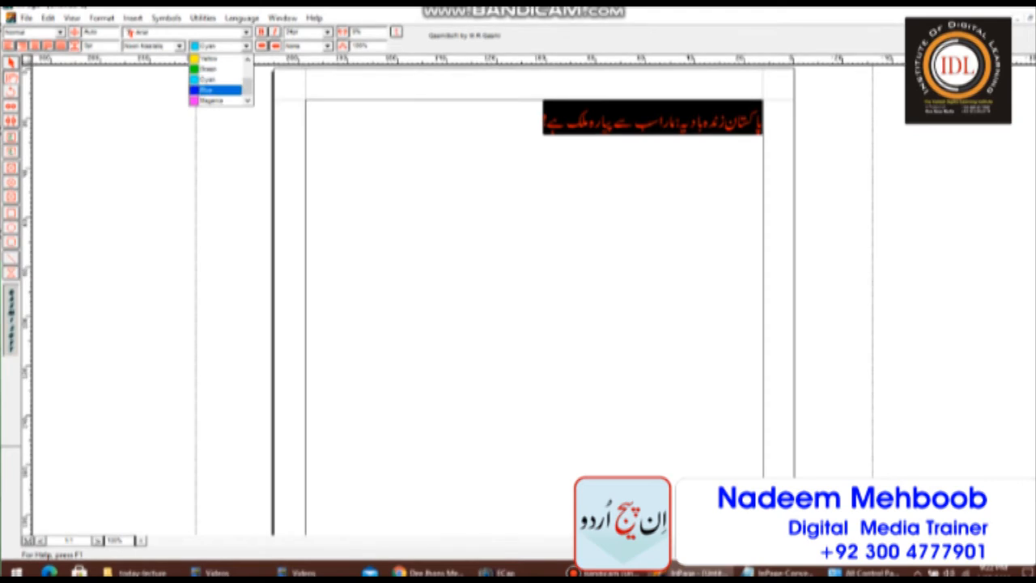
left_click(215, 89)
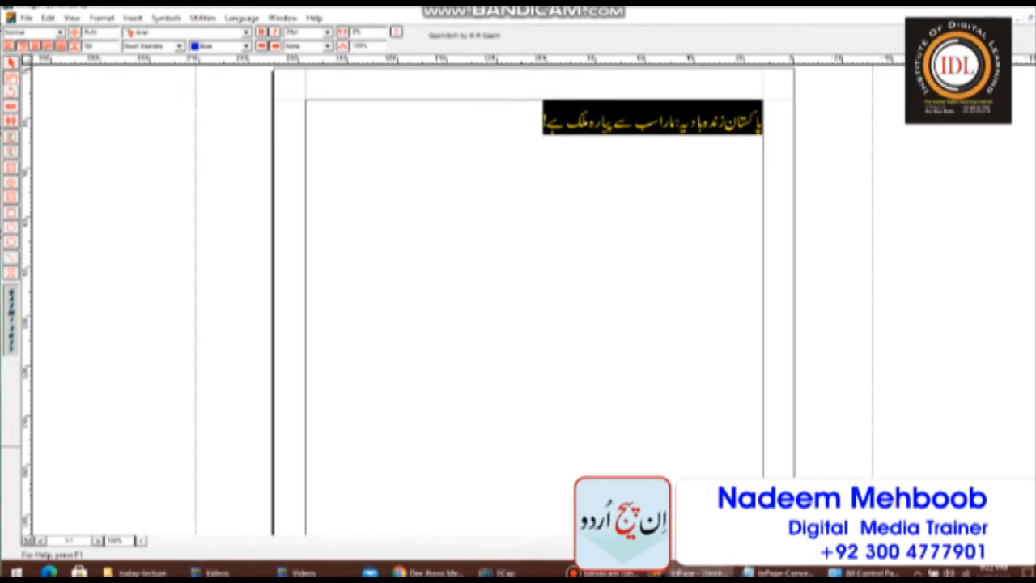
Set the line's font size to 36 pt and centre-align it after trying left alignment, leaving it deselected.
left_click(327, 32)
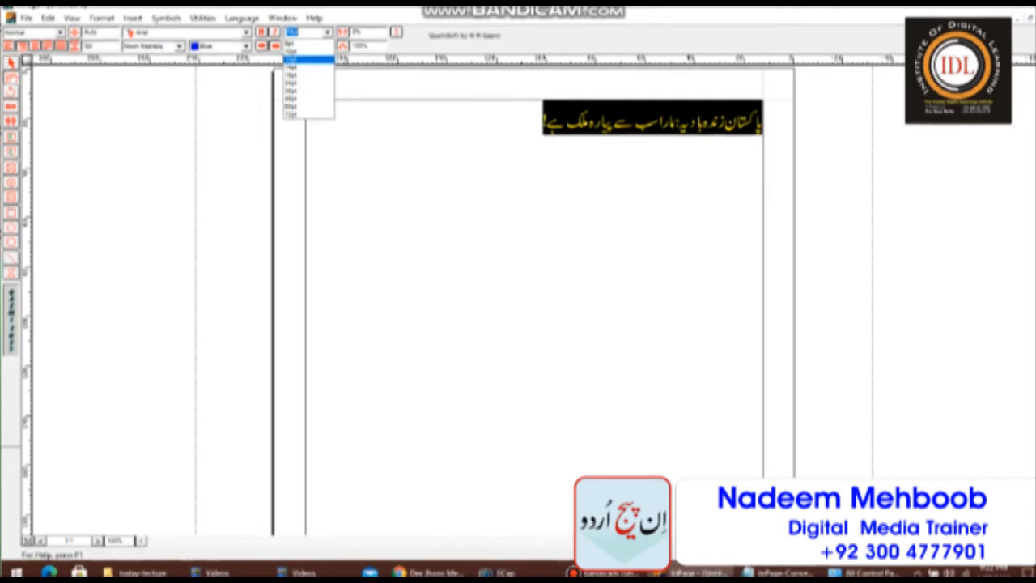
left_click(307, 90)
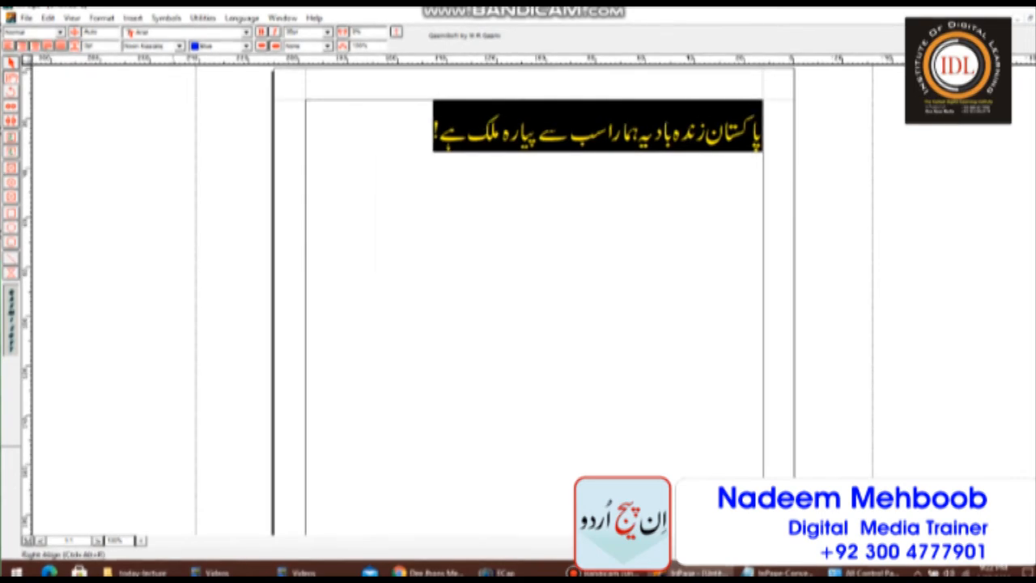
key("ctrl+alt+l")
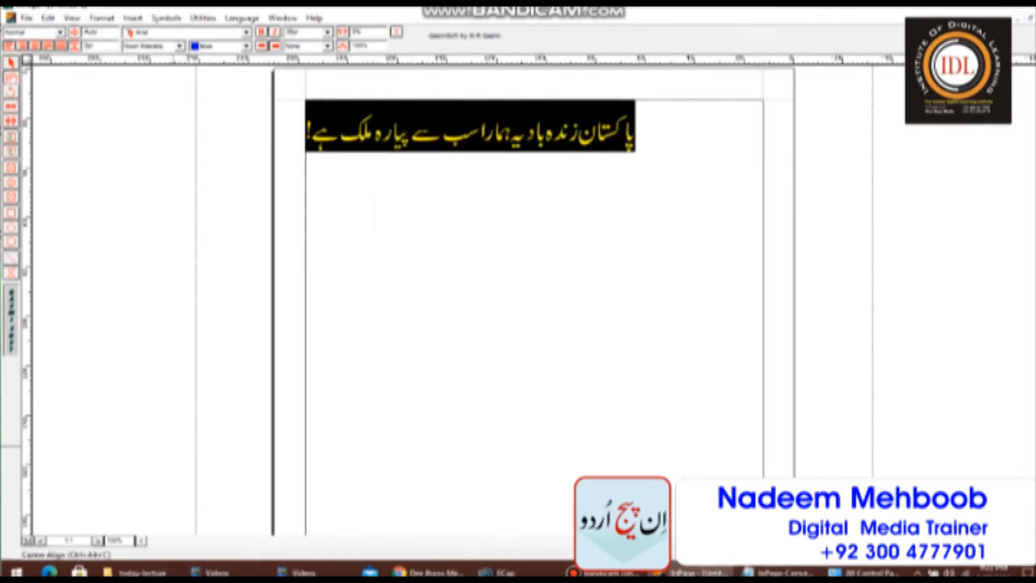
key("ctrl+alt+c")
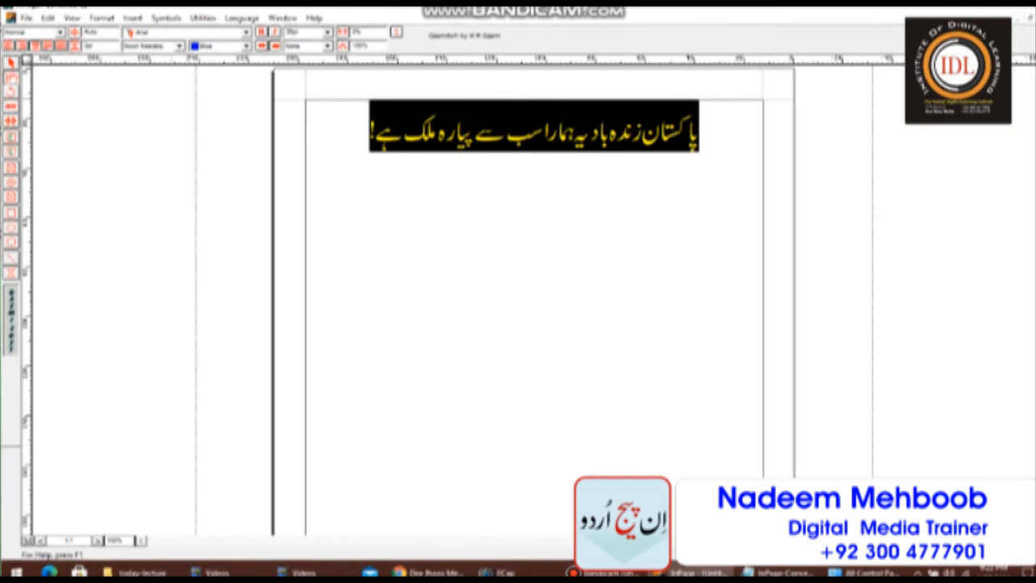
left_click(761, 160)
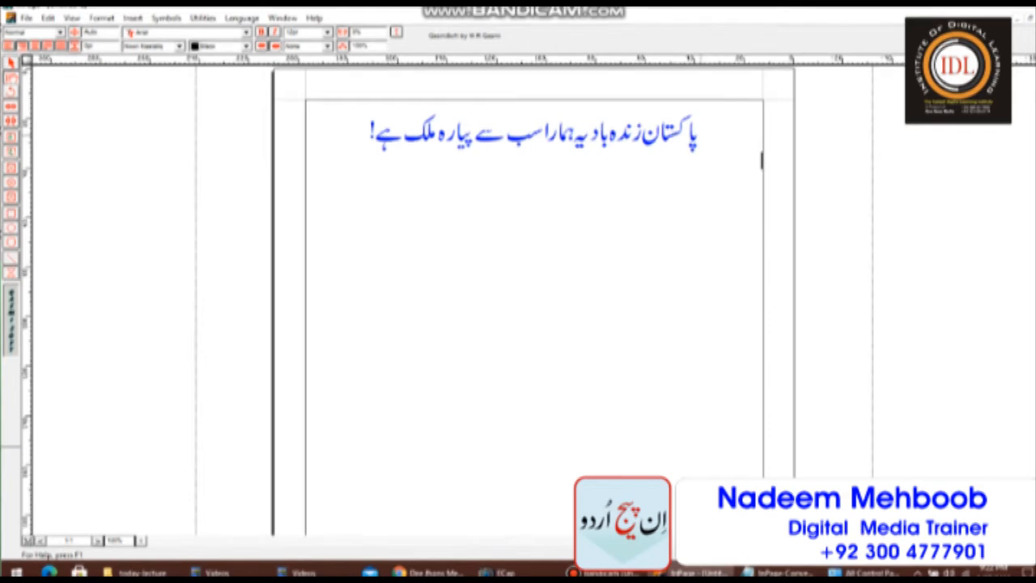
Insert the ornate bracket symbol before پاکستان, delete it, and insert the star symbol there instead.
left_click(697, 126)
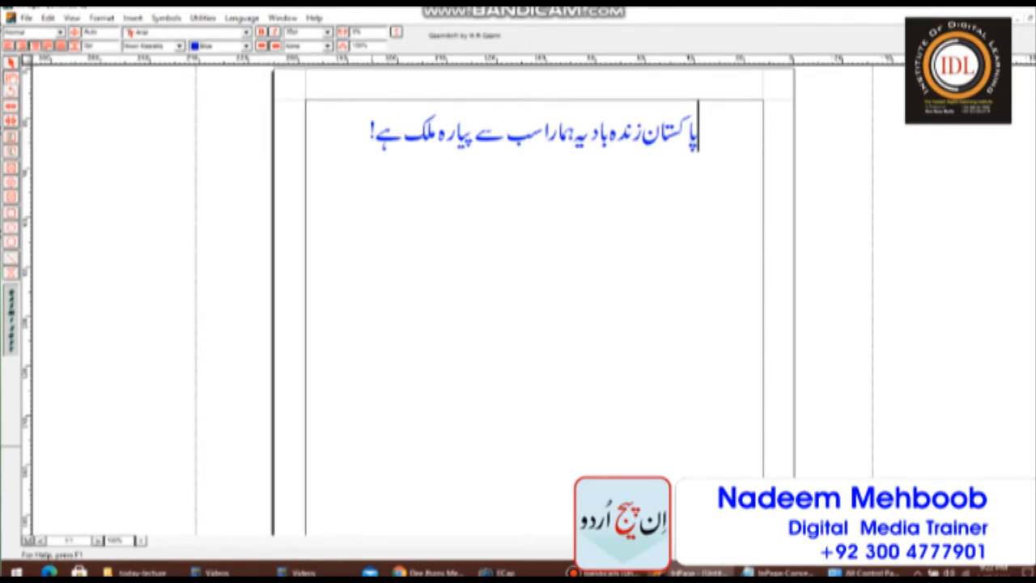
left_click(166, 17)
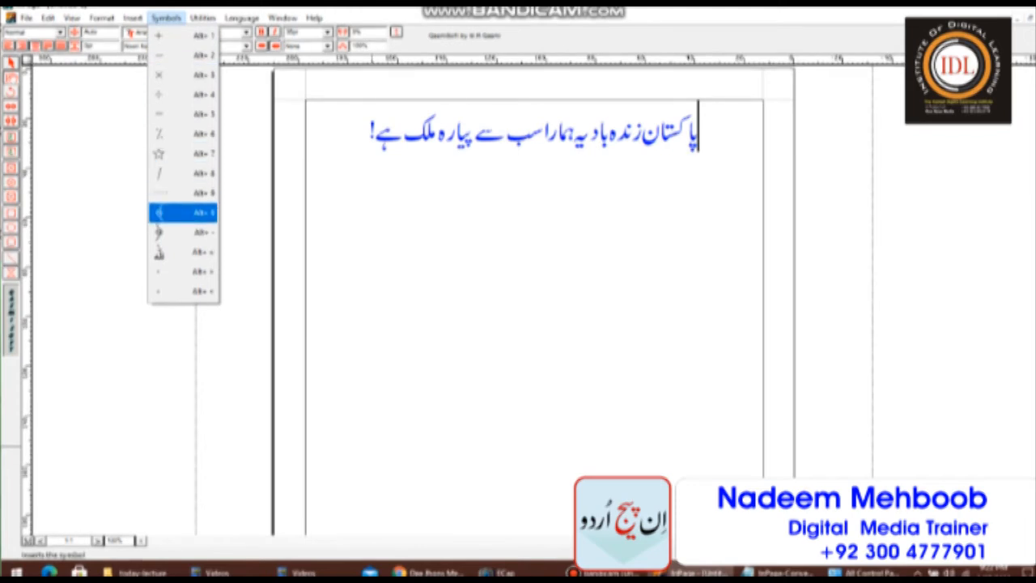
left_click(182, 212)
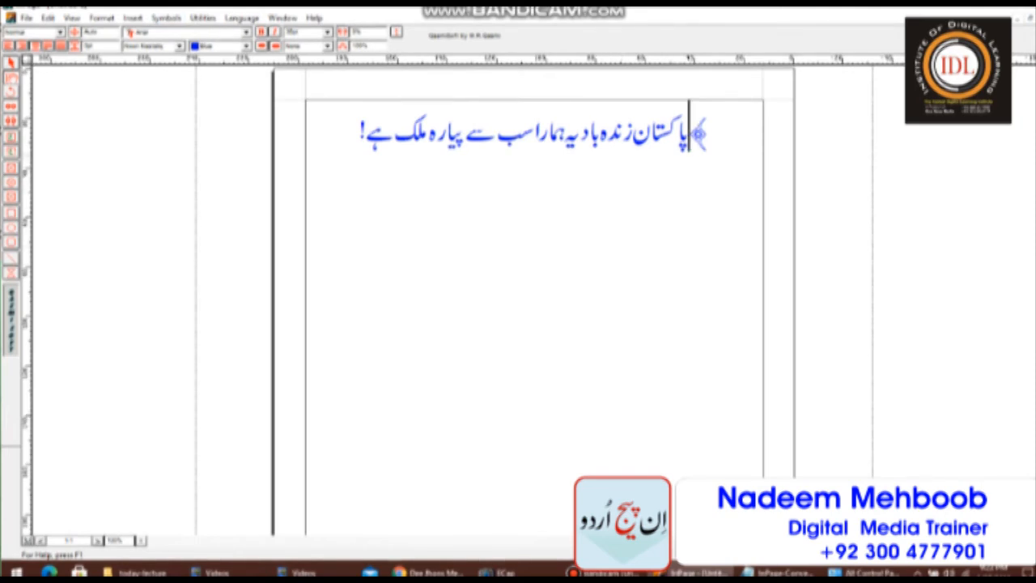
key("shift+Right")
key("Delete")
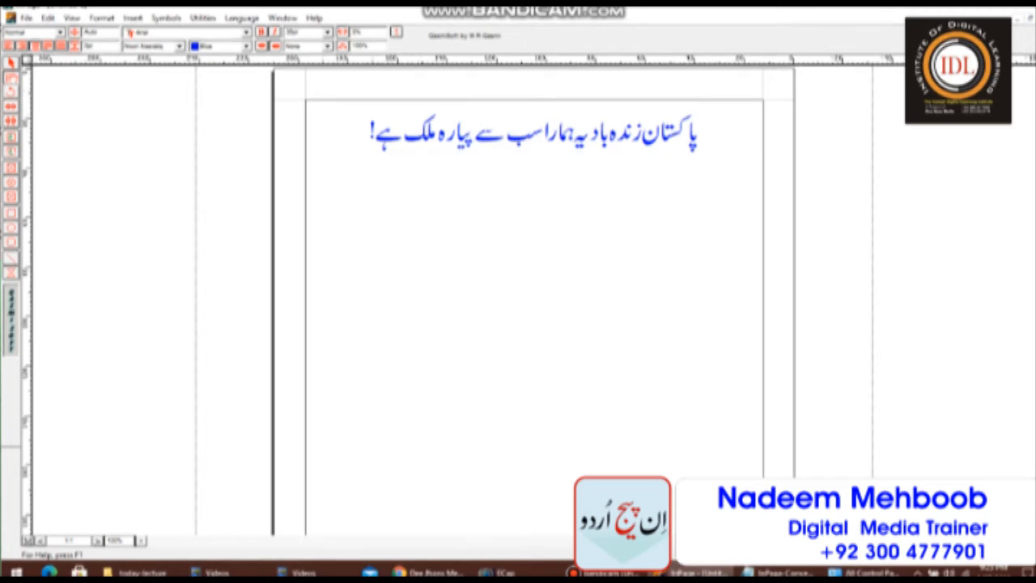
left_click(166, 17)
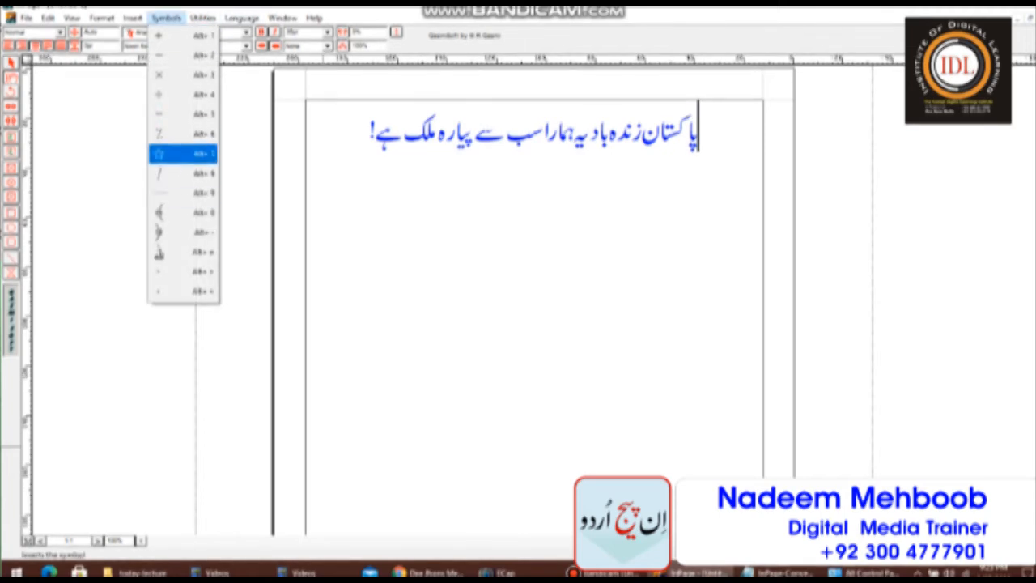
left_click(182, 153)
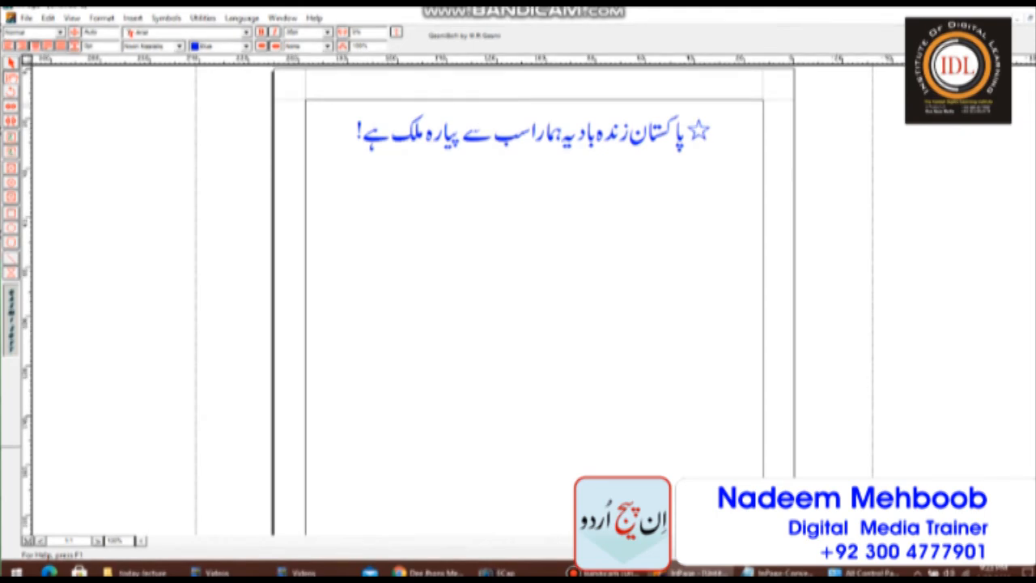
Select the whole line including the star and change its Urdu font to Aasaar Bold.
left_click(179, 46)
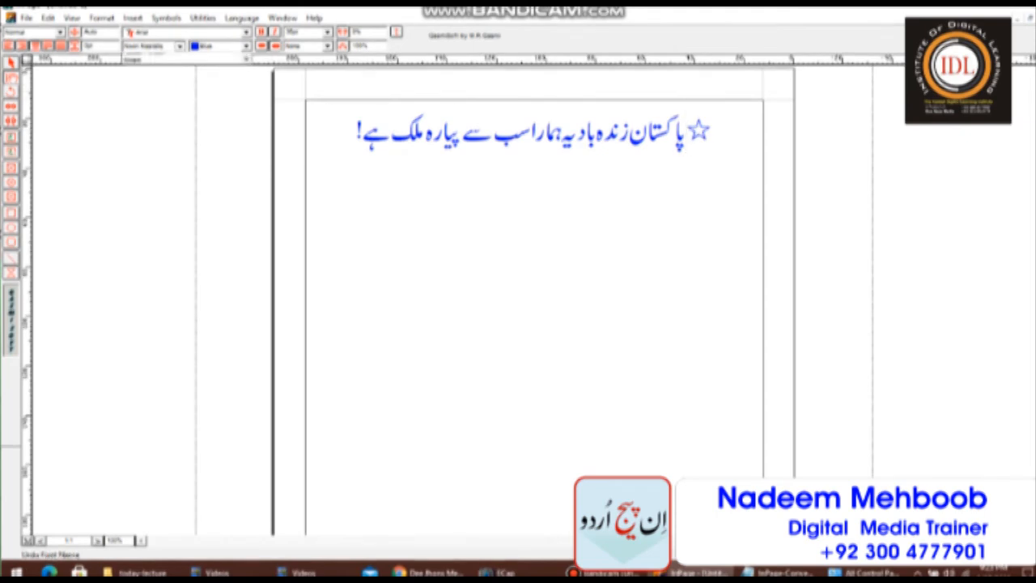
left_click(408, 190)
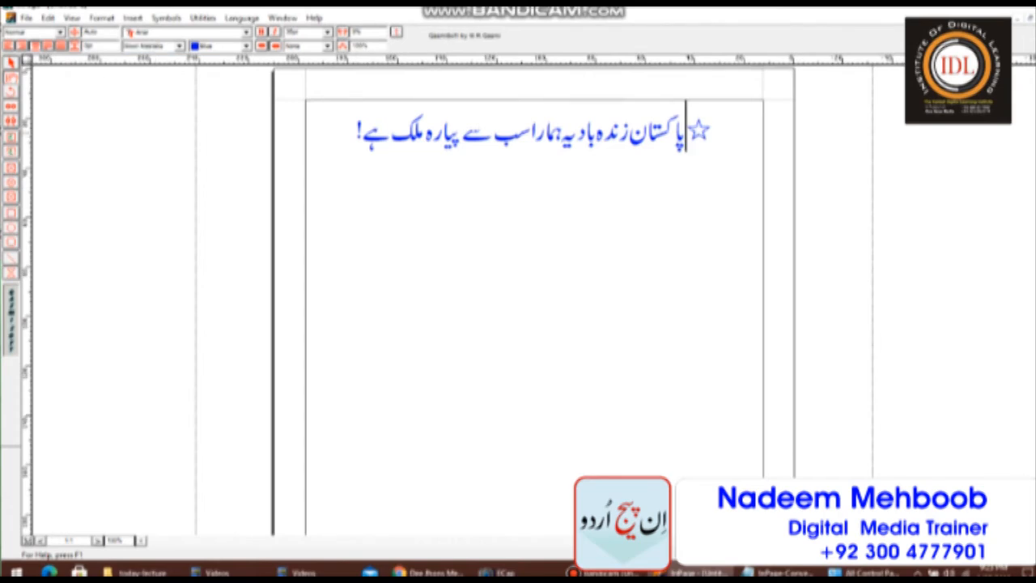
left_click_drag(356, 129, 717, 136)
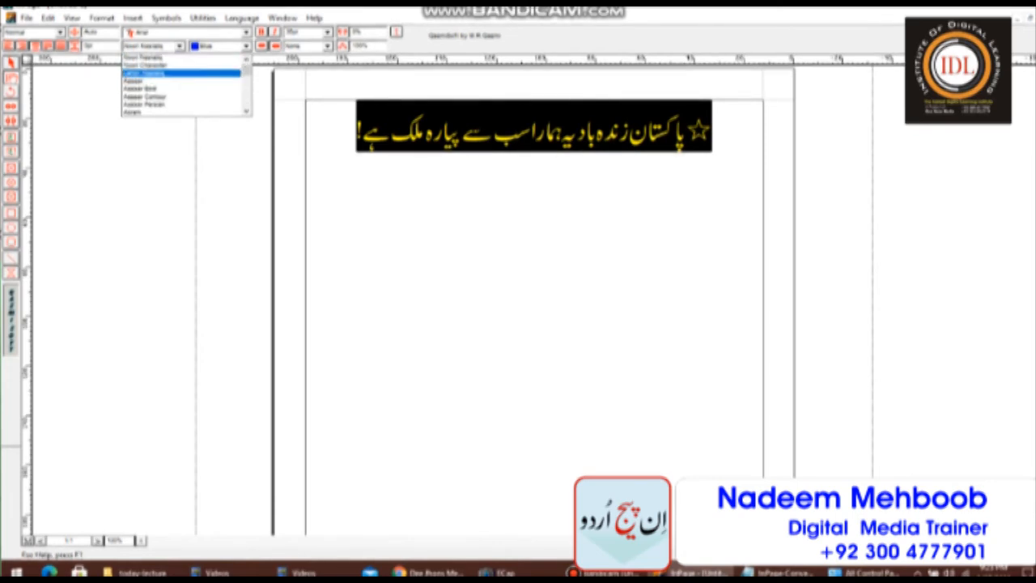
left_click(144, 74)
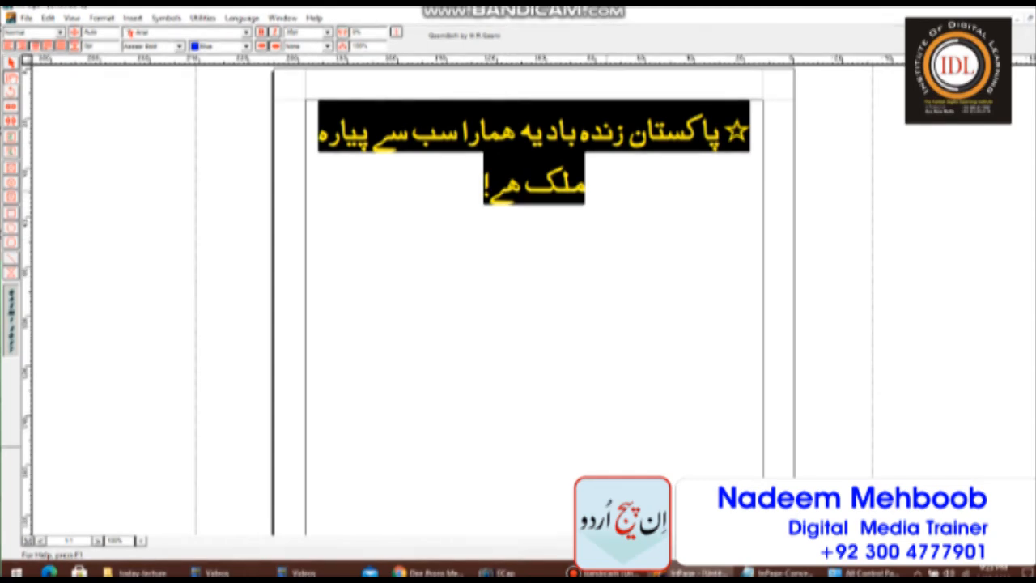
left_click(584, 185)
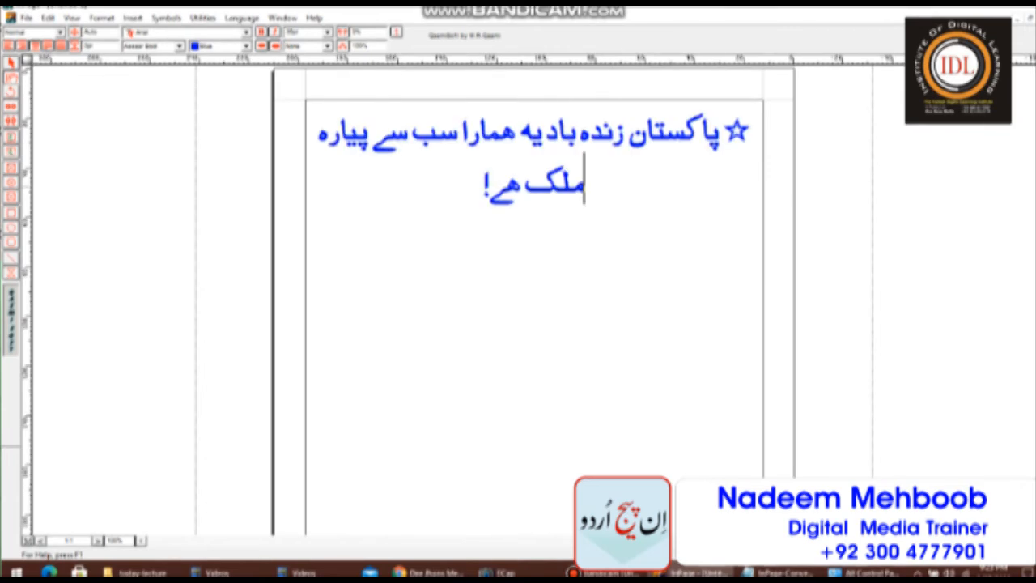
Select all of the wrapped text, including the star, and reduce its font size to 24 pt.
left_click_drag(585, 184, 407, 134)
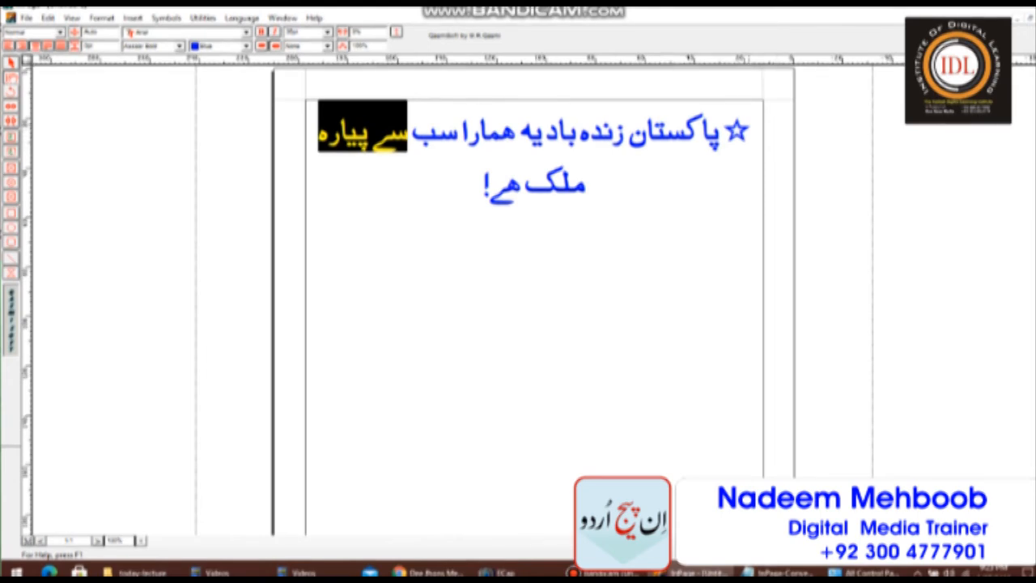
left_click_drag(749, 131, 479, 185)
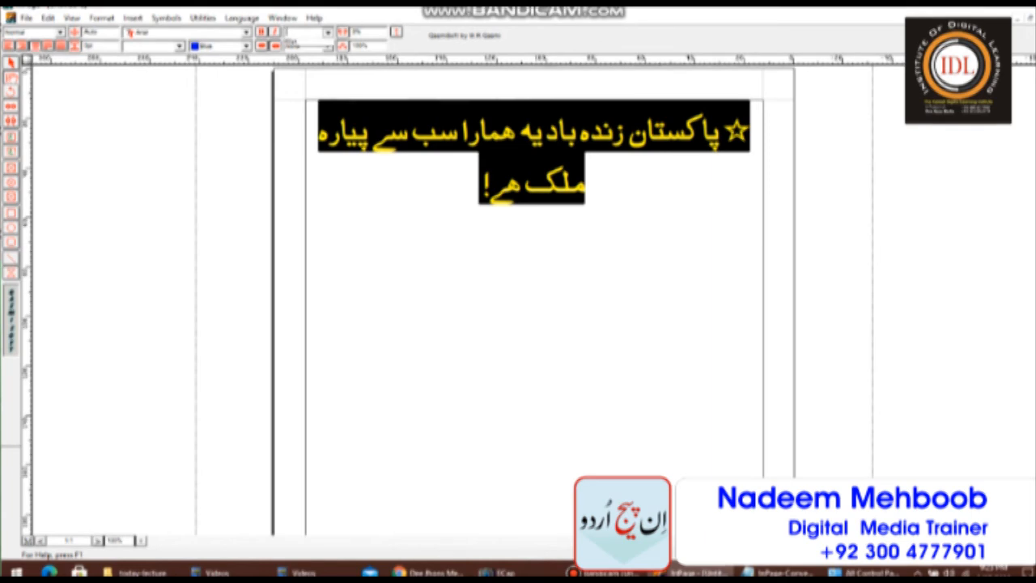
left_click(327, 31)
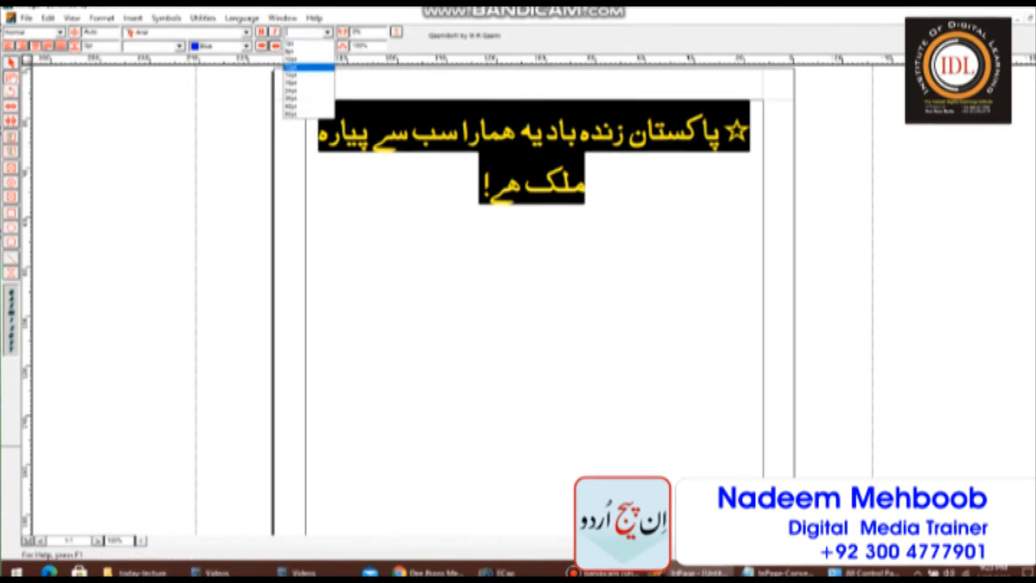
left_click(307, 89)
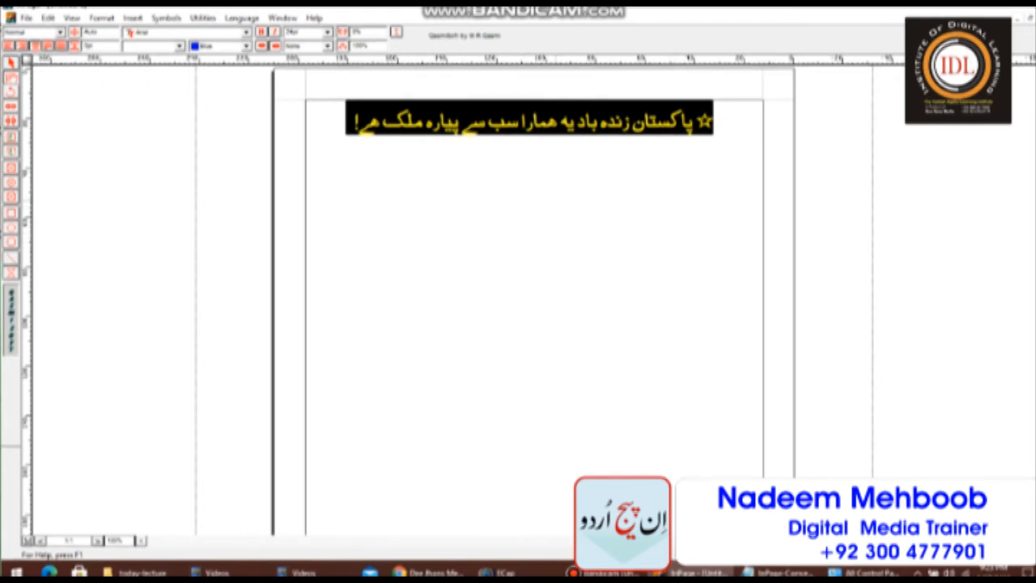
left_click(760, 142)
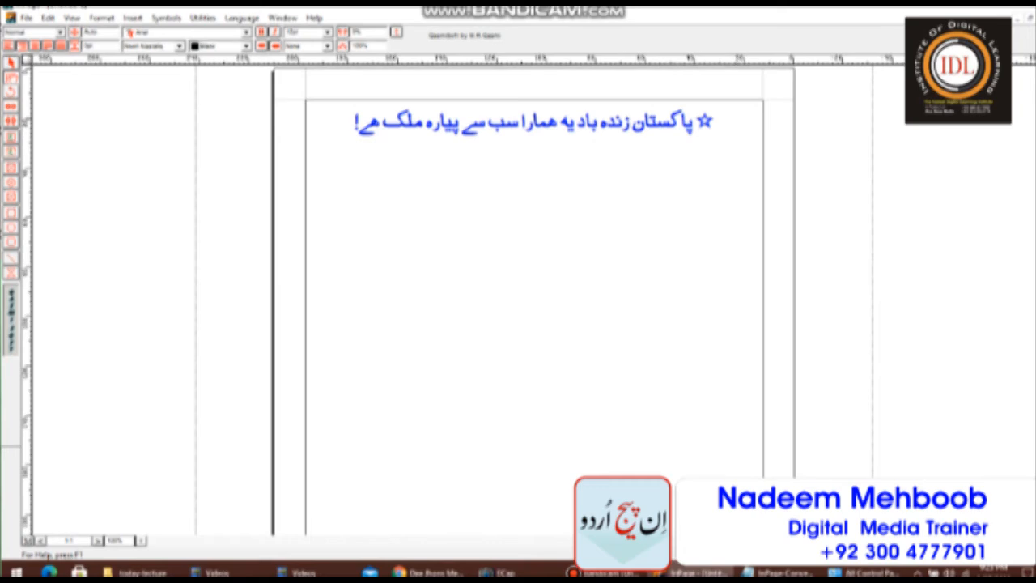
Select the Urdu line and export it as a text file named "test lesson" in the Documents folder.
left_click_drag(714, 122, 346, 121)
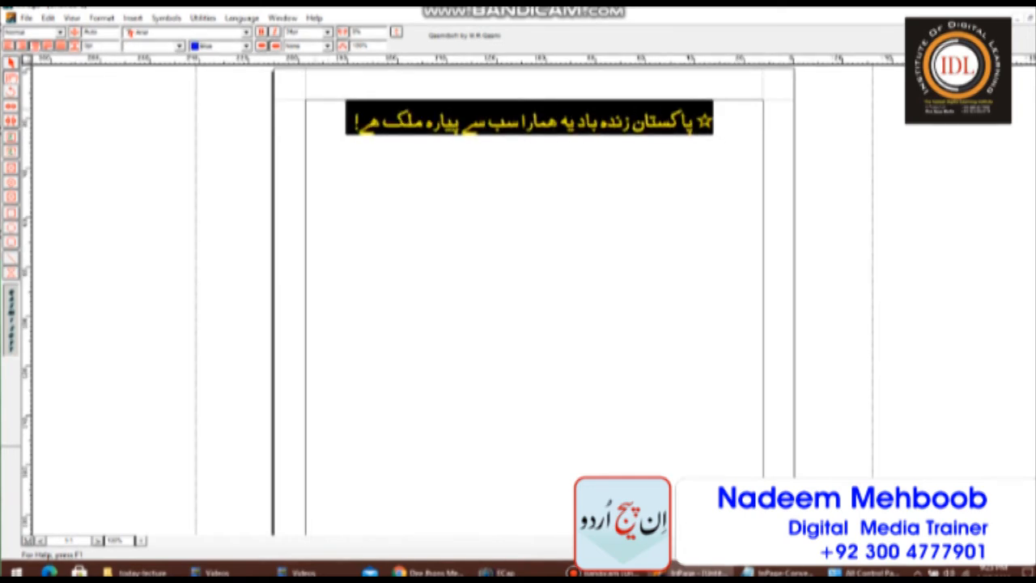
left_click(26, 18)
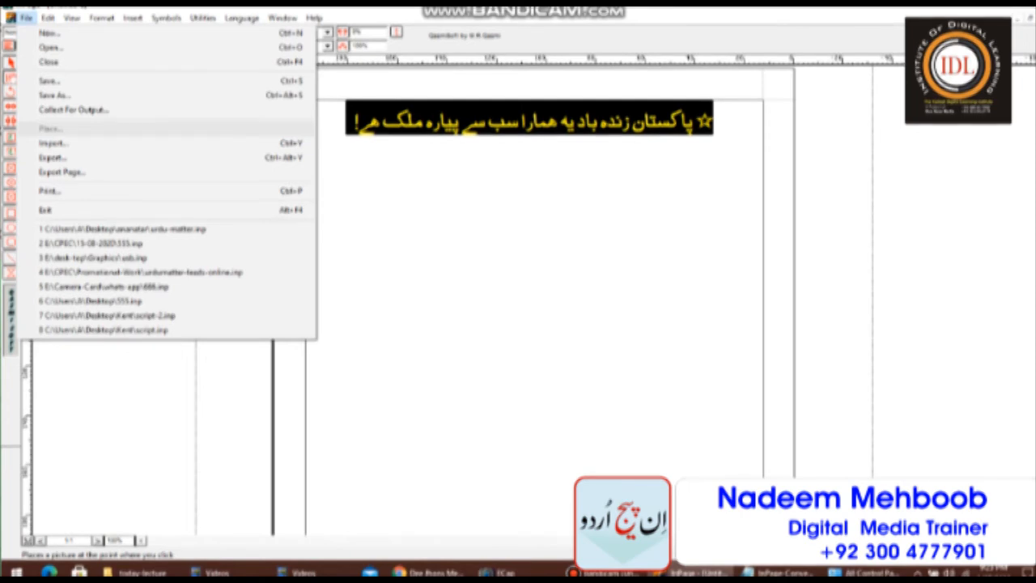
left_click(53, 158)
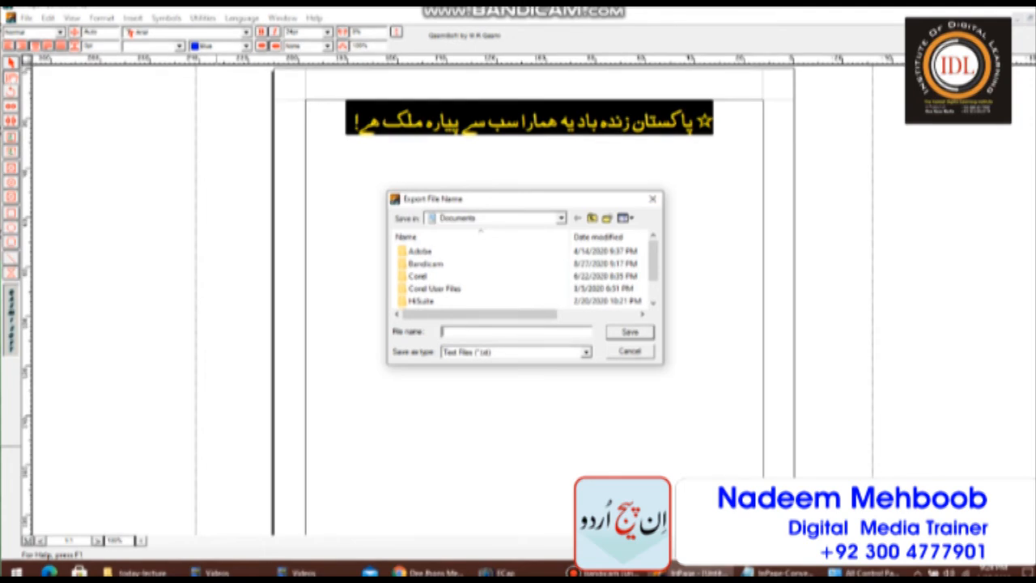
type("test lesson")
key("Return")
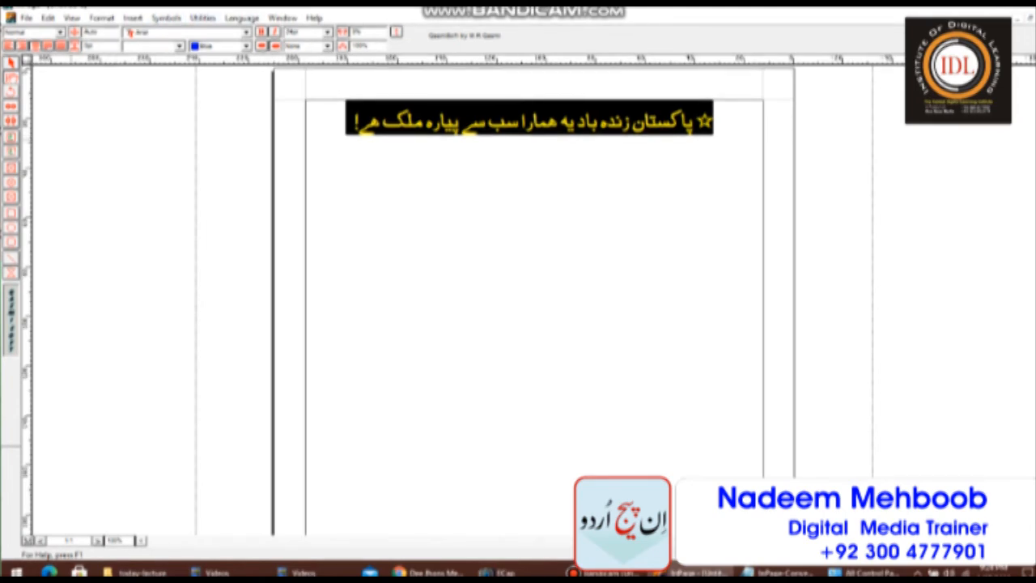
Draw a text box about 106 mm wide and 30 mm high below the line and paste a copy of the line into it.
key("Escape")
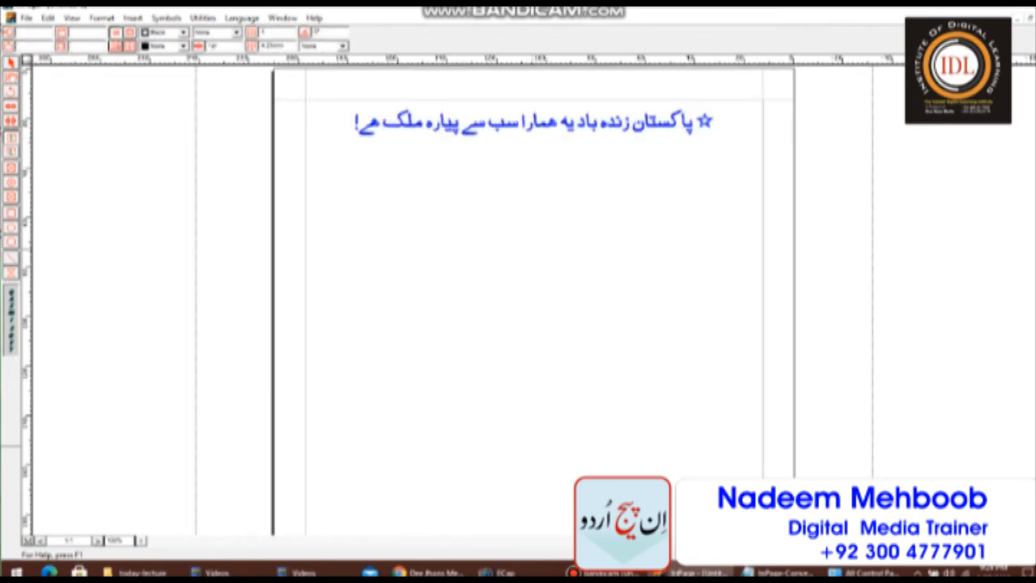
left_click_drag(419, 221, 682, 296)
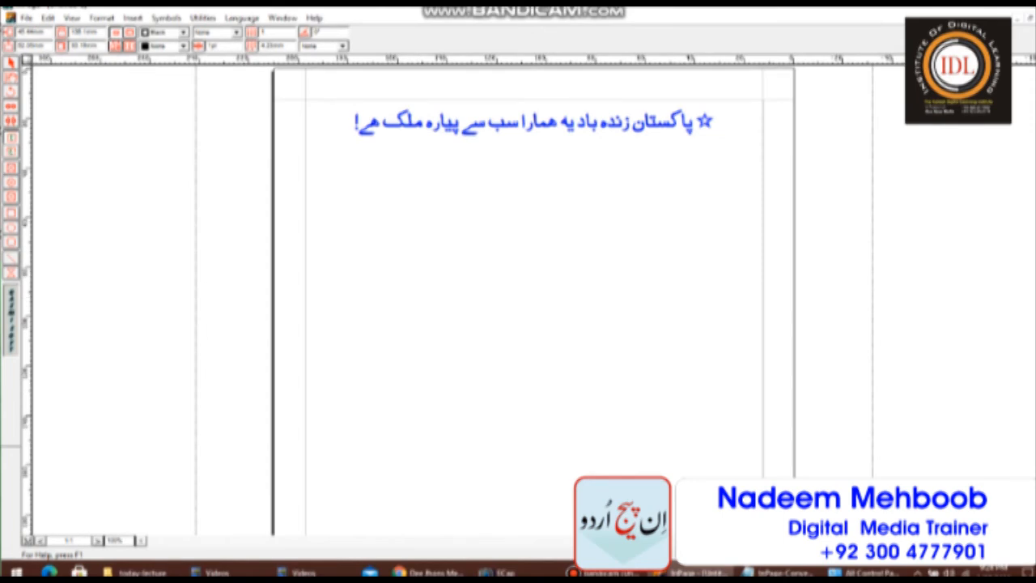
left_click_drag(714, 121, 357, 121)
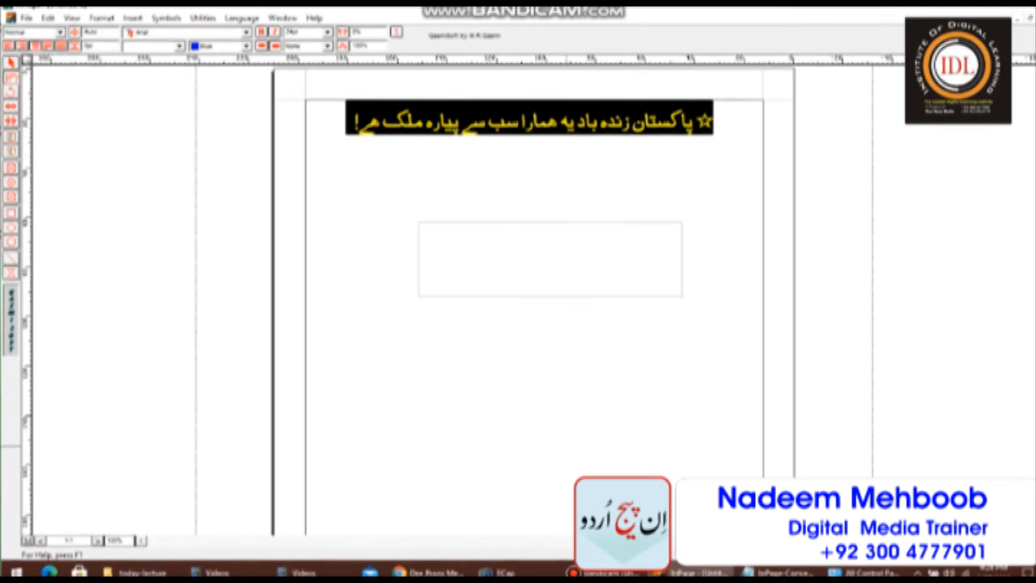
key("ctrl+c")
left_click(550, 259)
key("ctrl+v")
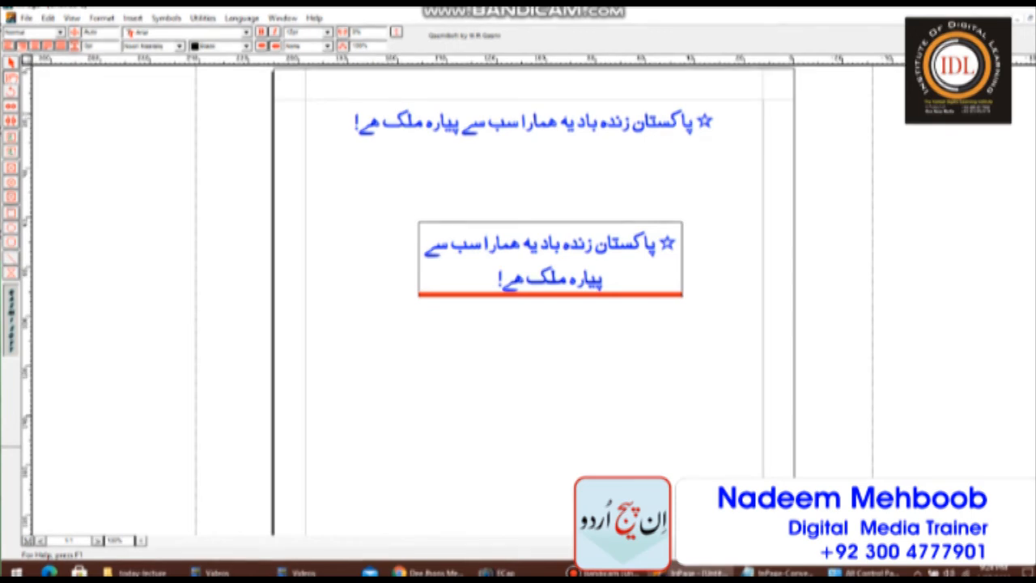
left_click(11, 63)
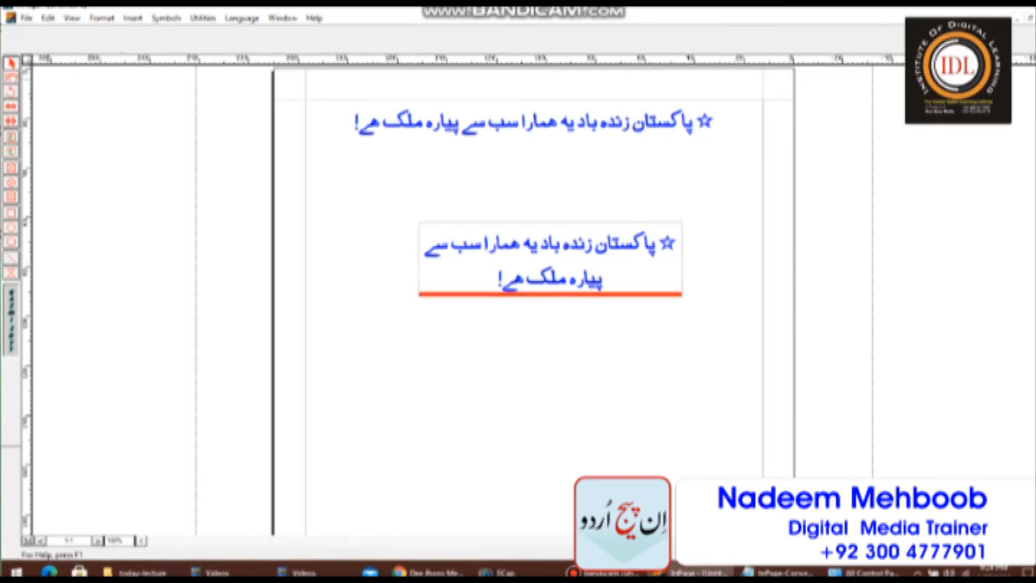